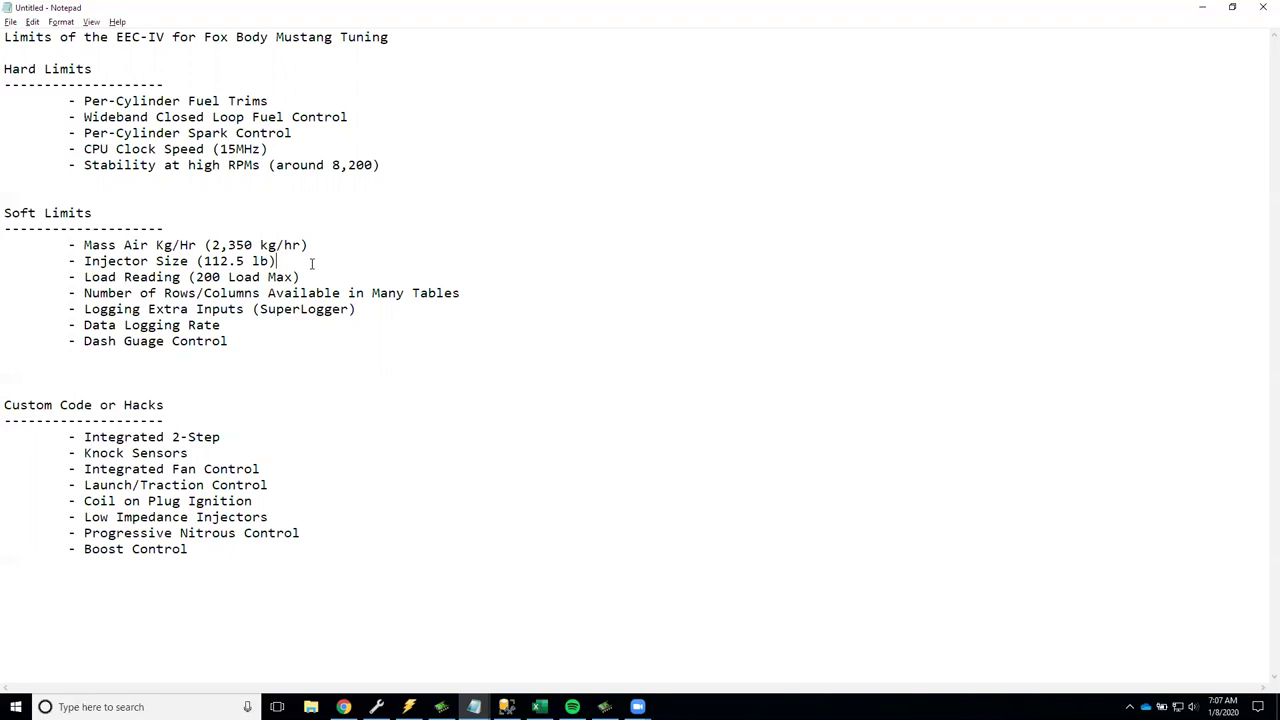
- Highlight the 112.5 lb injector size limit in the notes, then switch to Binary Editor and show the Fuel - Injector scalars
left_click_drag(203, 261, 270, 261)
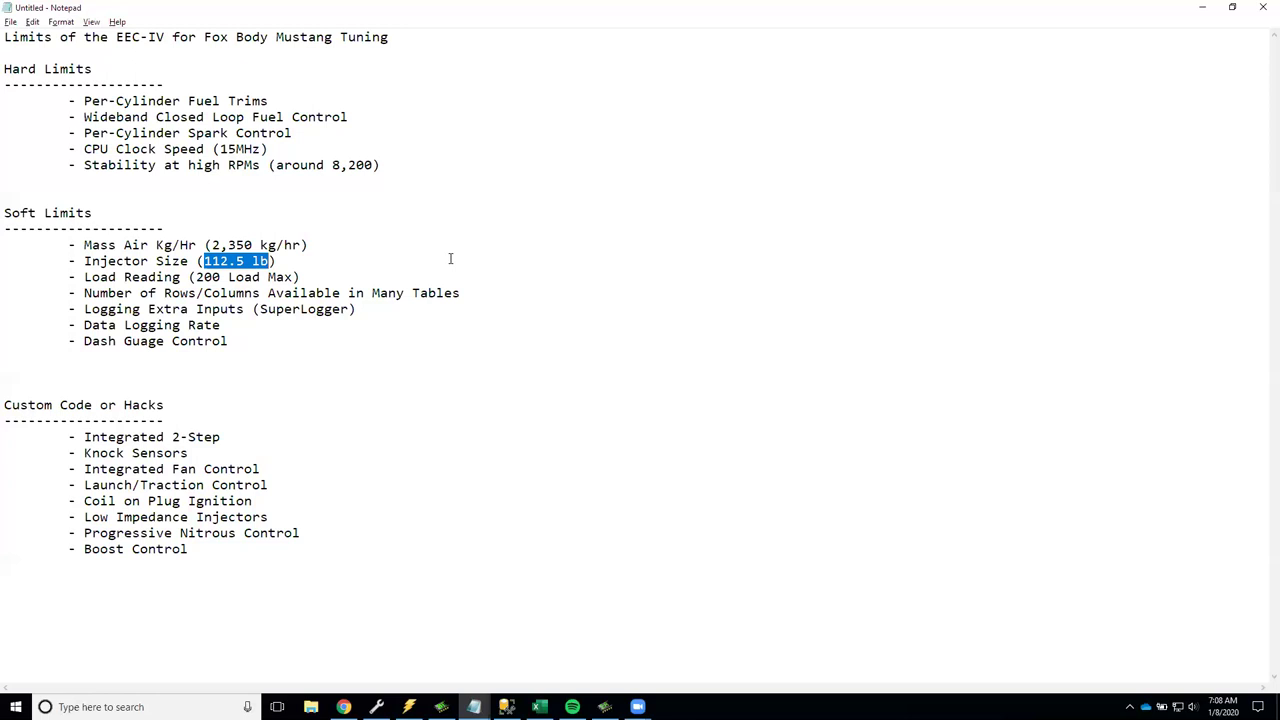
key("alt+Tab")
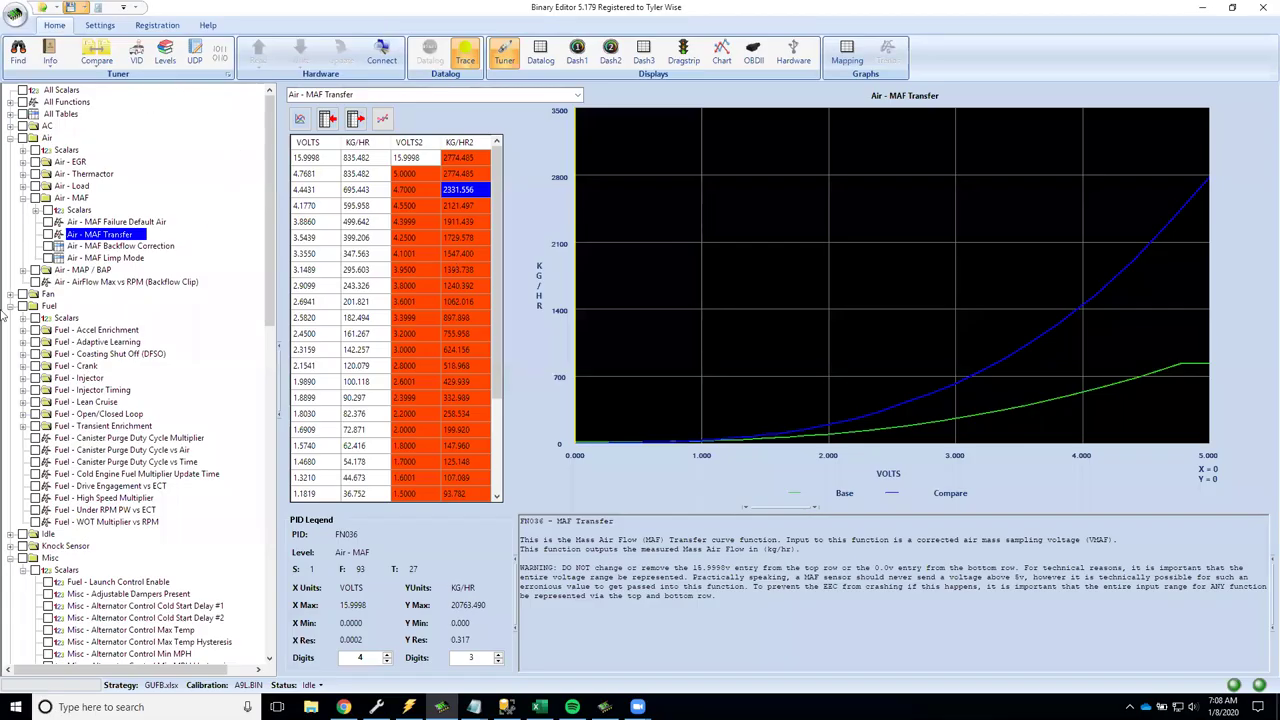
left_click(58, 320)
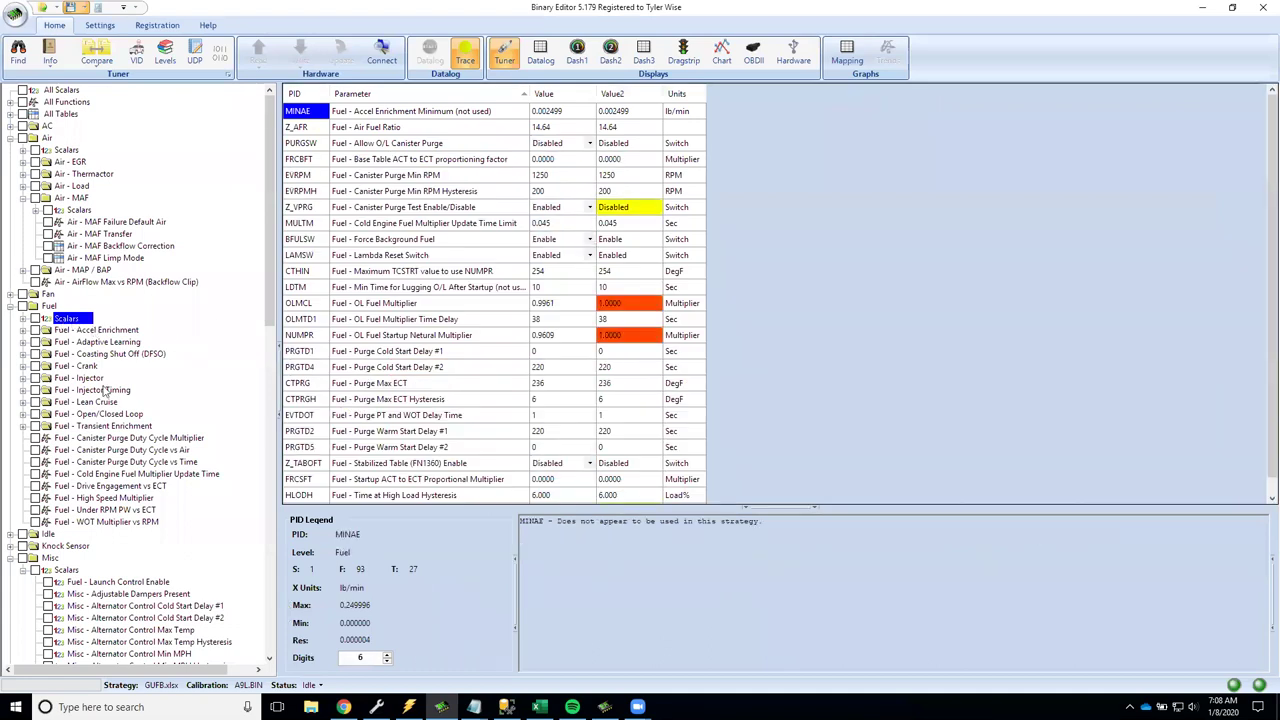
left_click(23, 378)
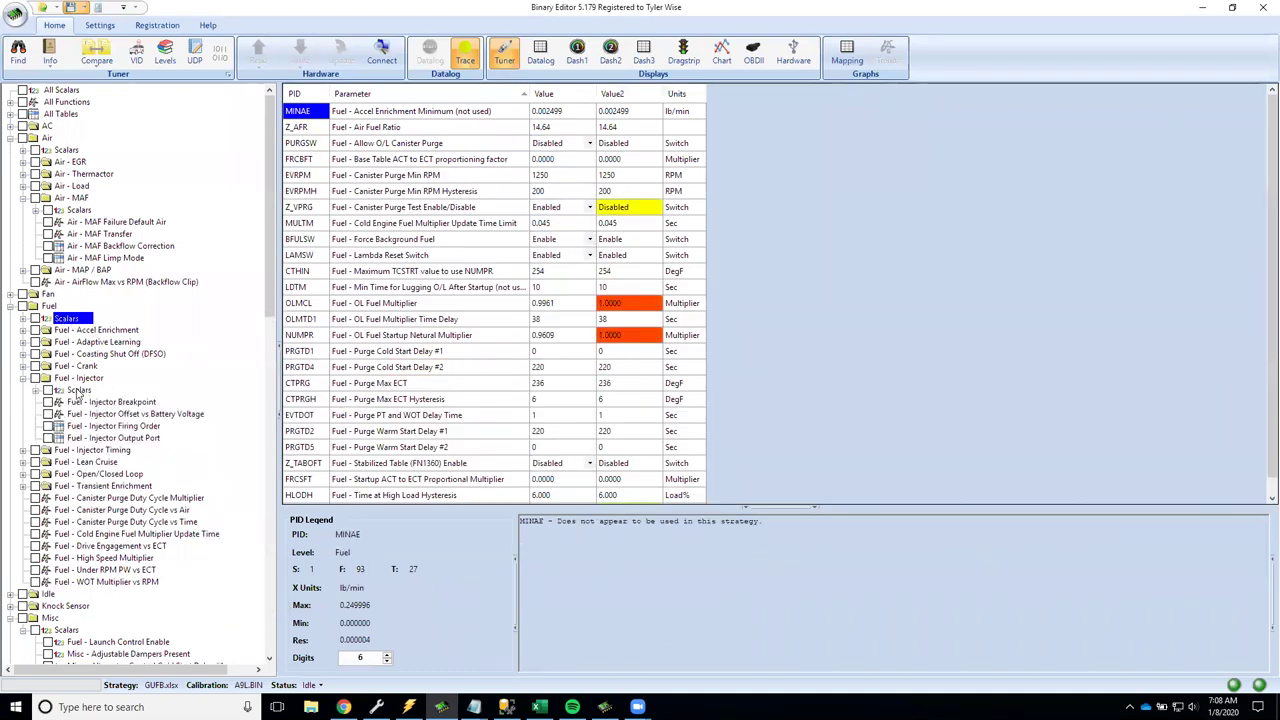
left_click(79, 390)
- Examine the Injector High Slope and Injector Low Slope values in the base and comparison tunes
left_click(429, 117)
left_click(570, 114)
left_click(564, 130)
left_click(563, 116)
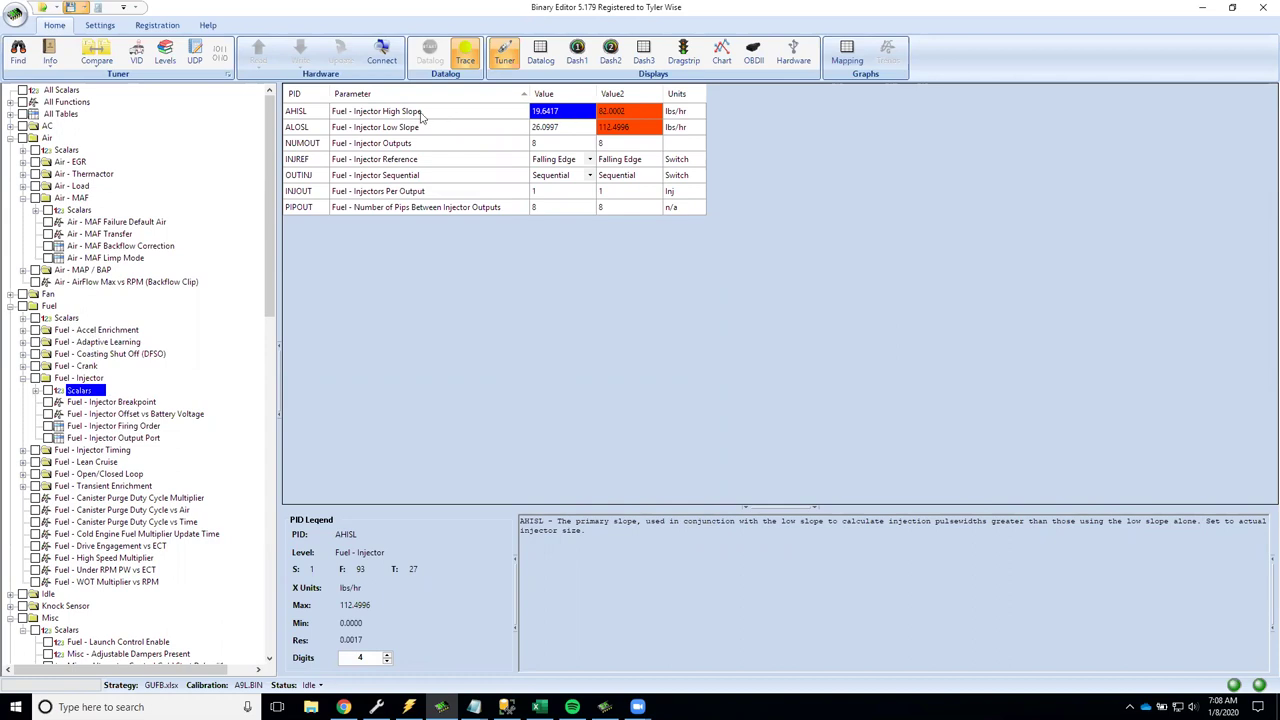
left_click(565, 111)
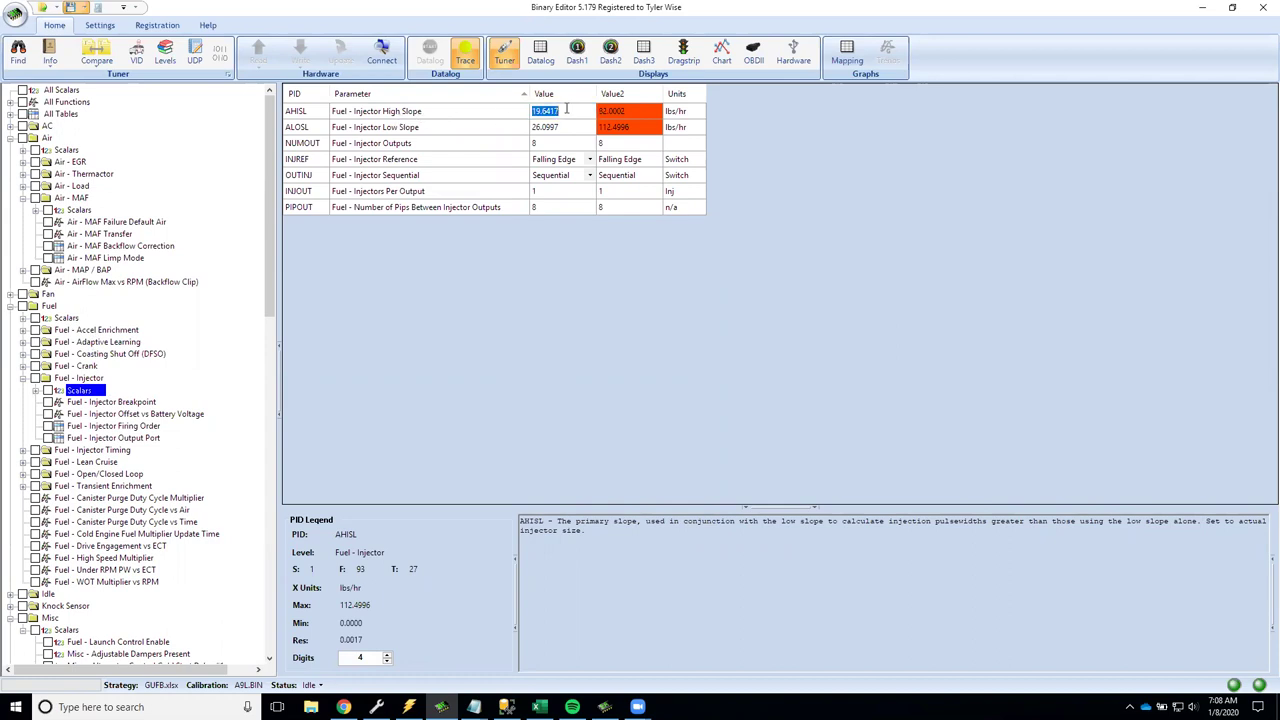
left_click(481, 130)
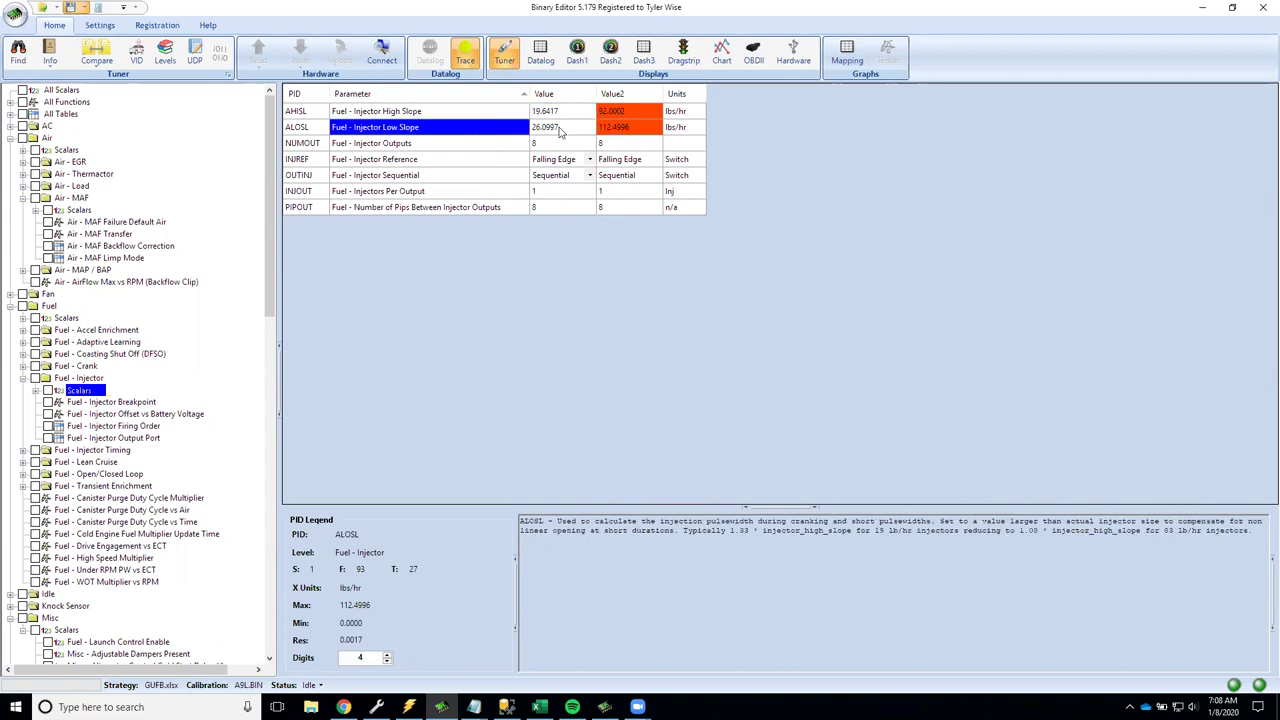
left_click(560, 130)
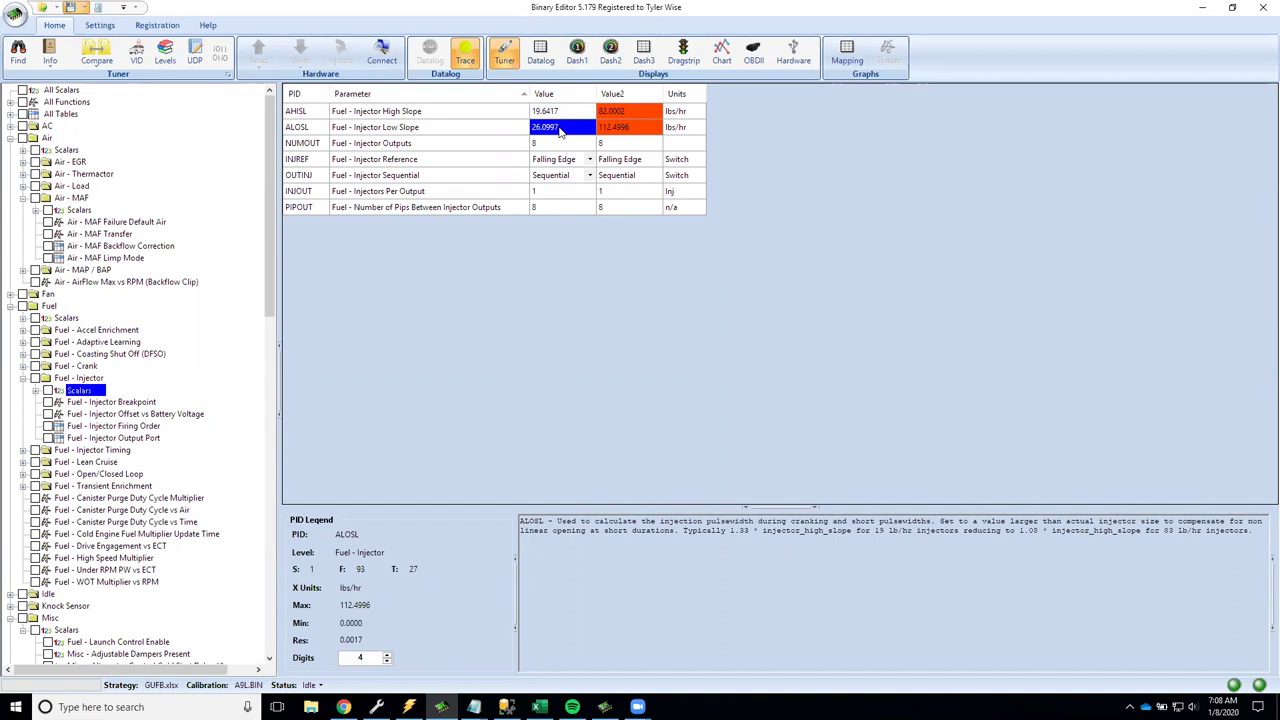
left_click(641, 113)
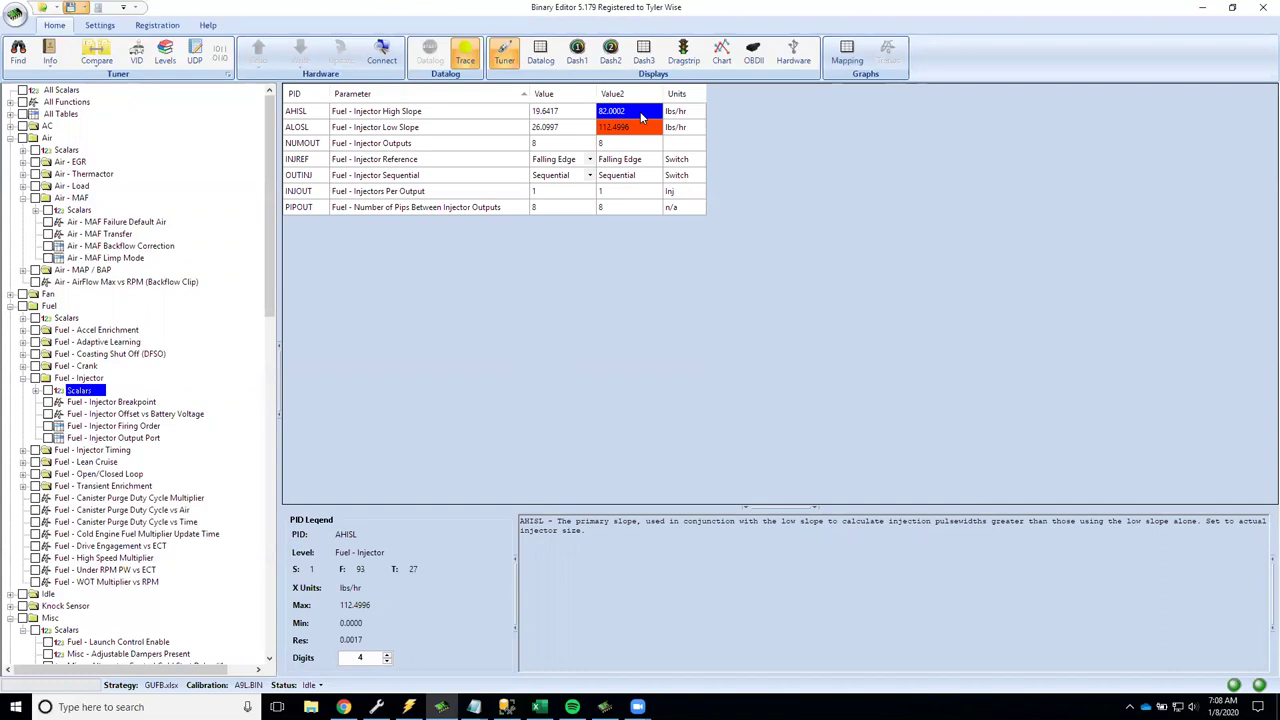
key("Down")
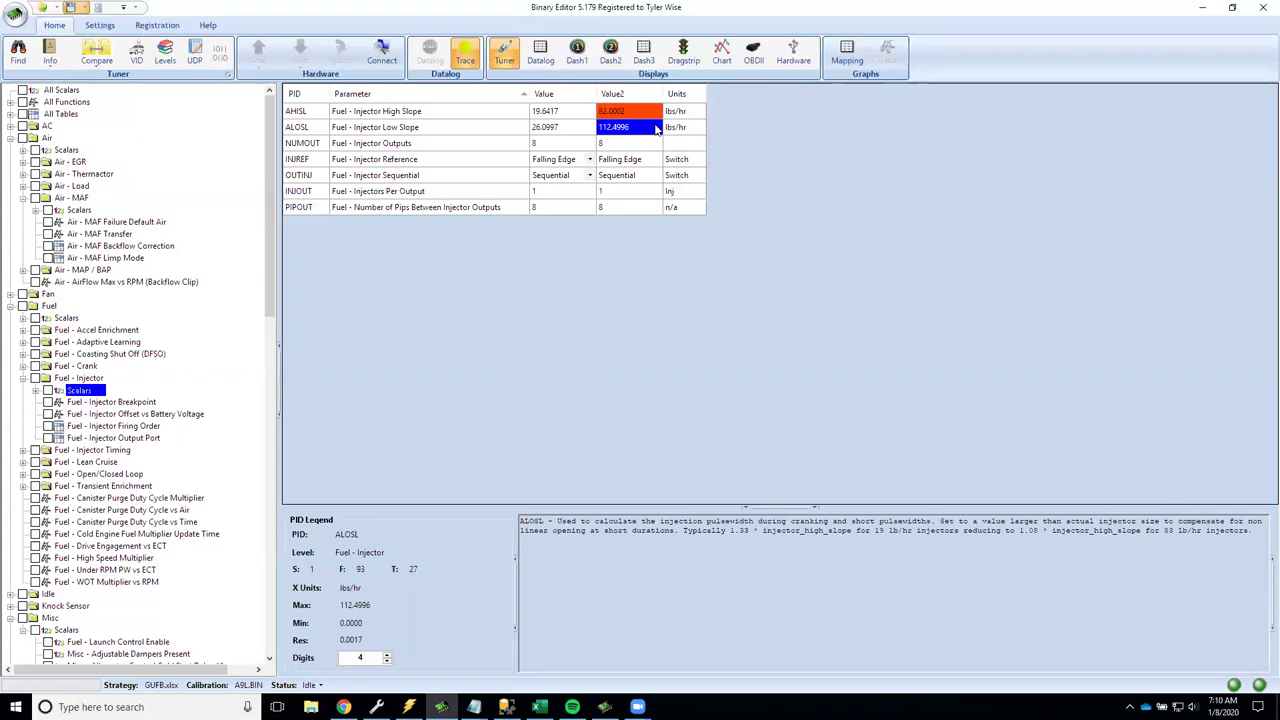
- Highlight the Load Reading (200 Load Max) line in the Notepad list and open Air - Load Scaling Sealevel vs RPM in Binary Editor
key("alt+Tab")
left_click_drag(84, 277, 304, 275)
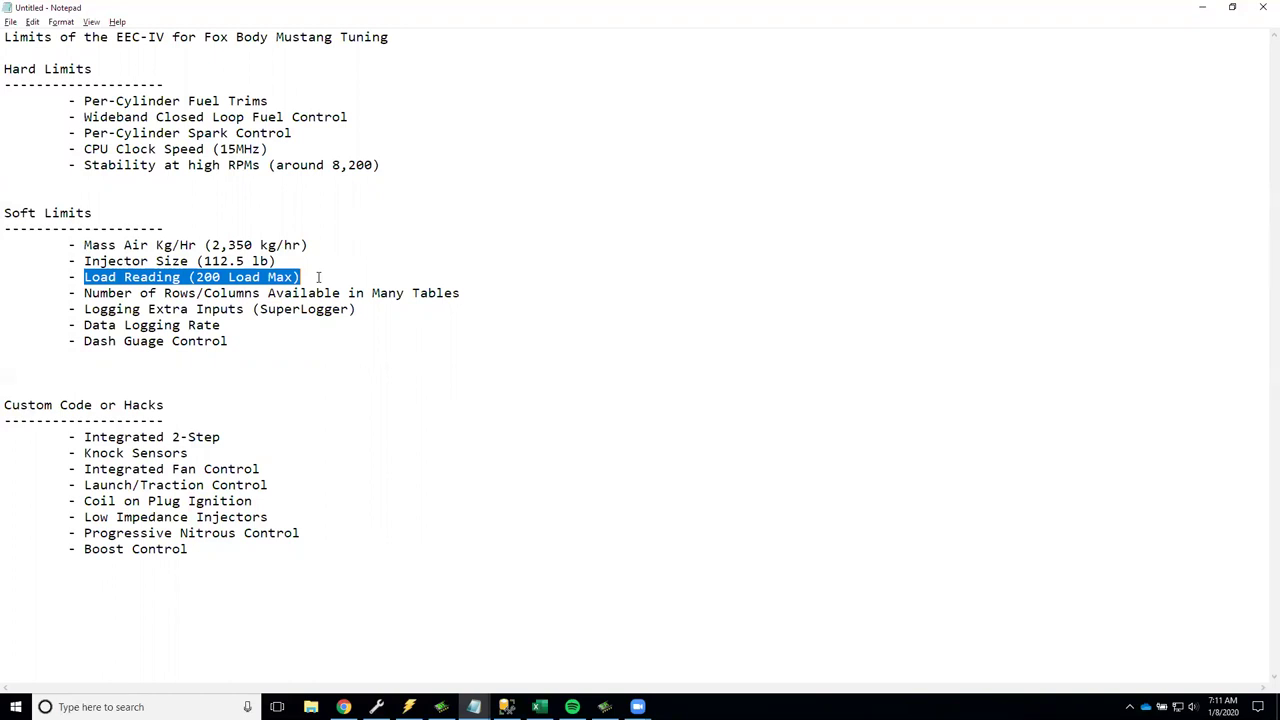
key("alt+Tab")
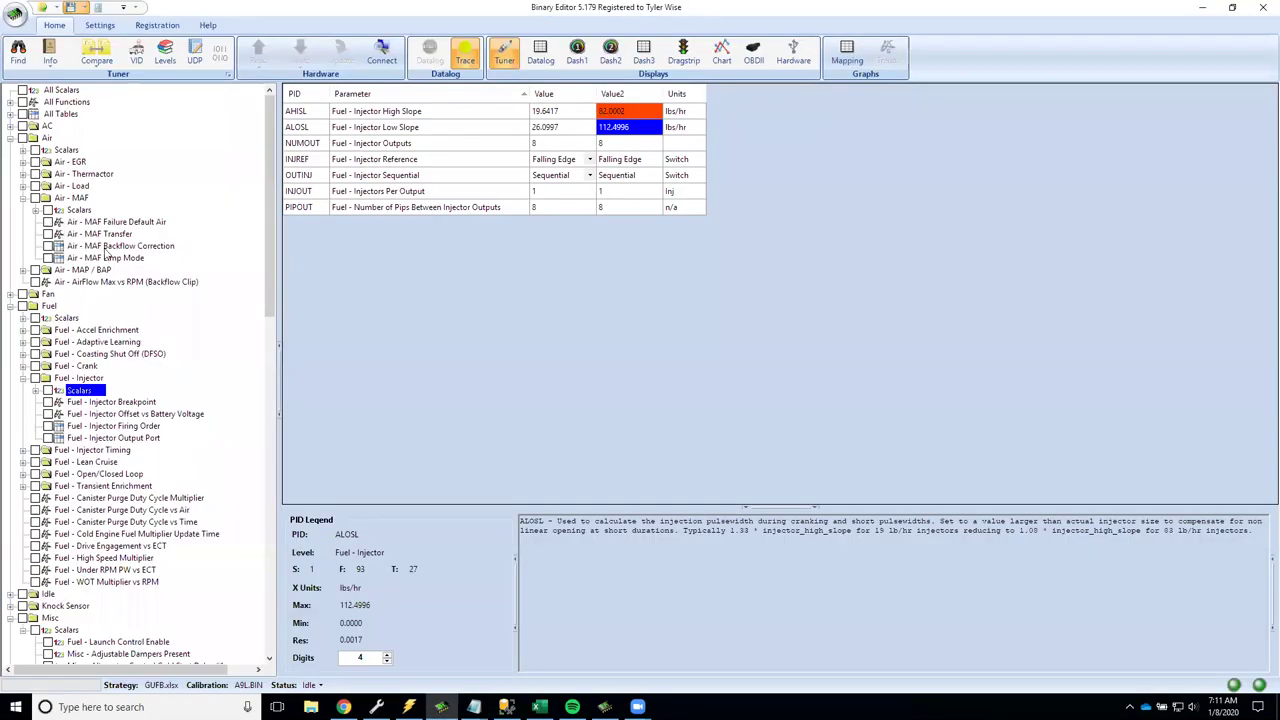
left_click(23, 198)
left_click(23, 186)
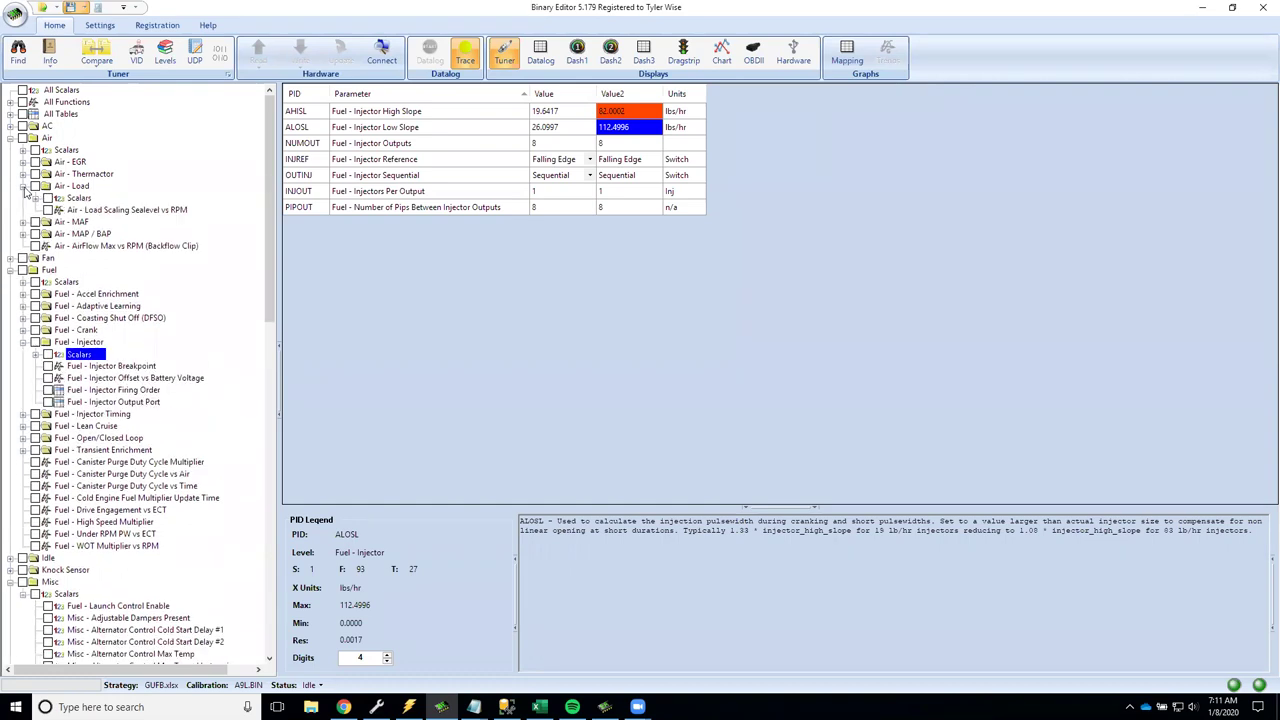
left_click(98, 211)
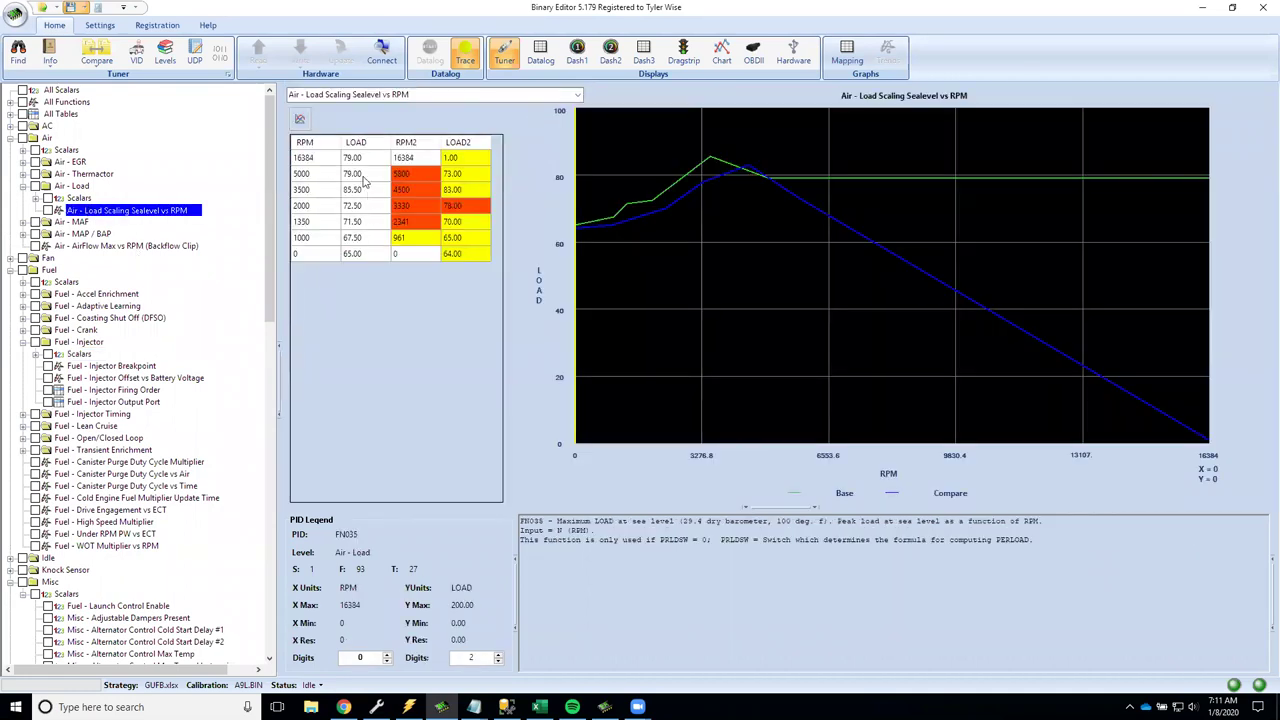
- Examine the base load values at 1000, 1350, 3500 and 5000 RPM in the load scaling function
left_click(304, 243)
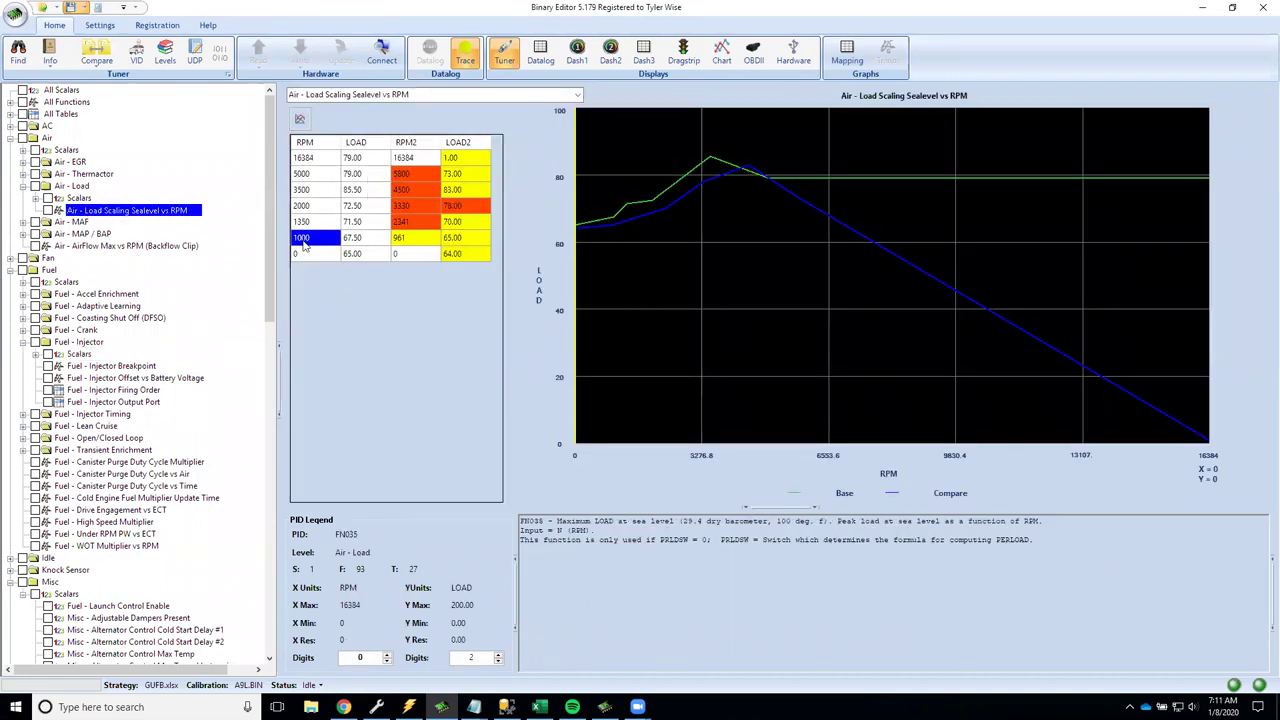
left_click(366, 242)
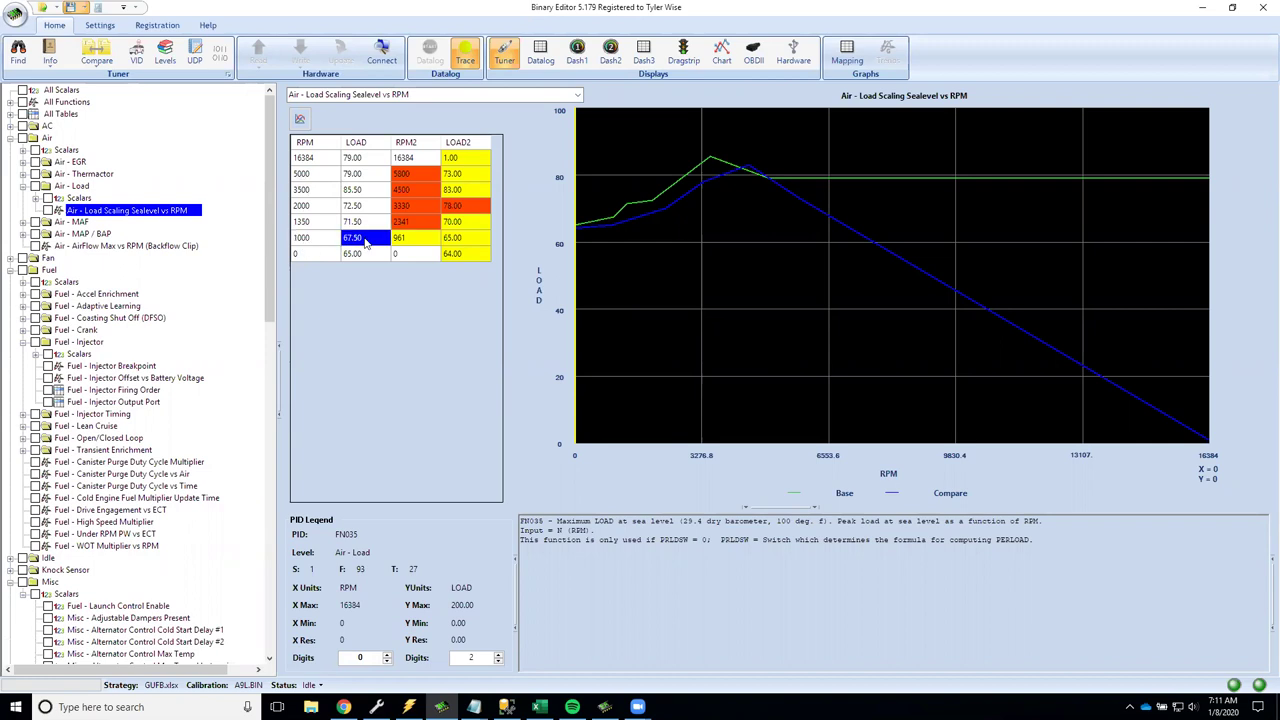
left_click(308, 224)
left_click(353, 224)
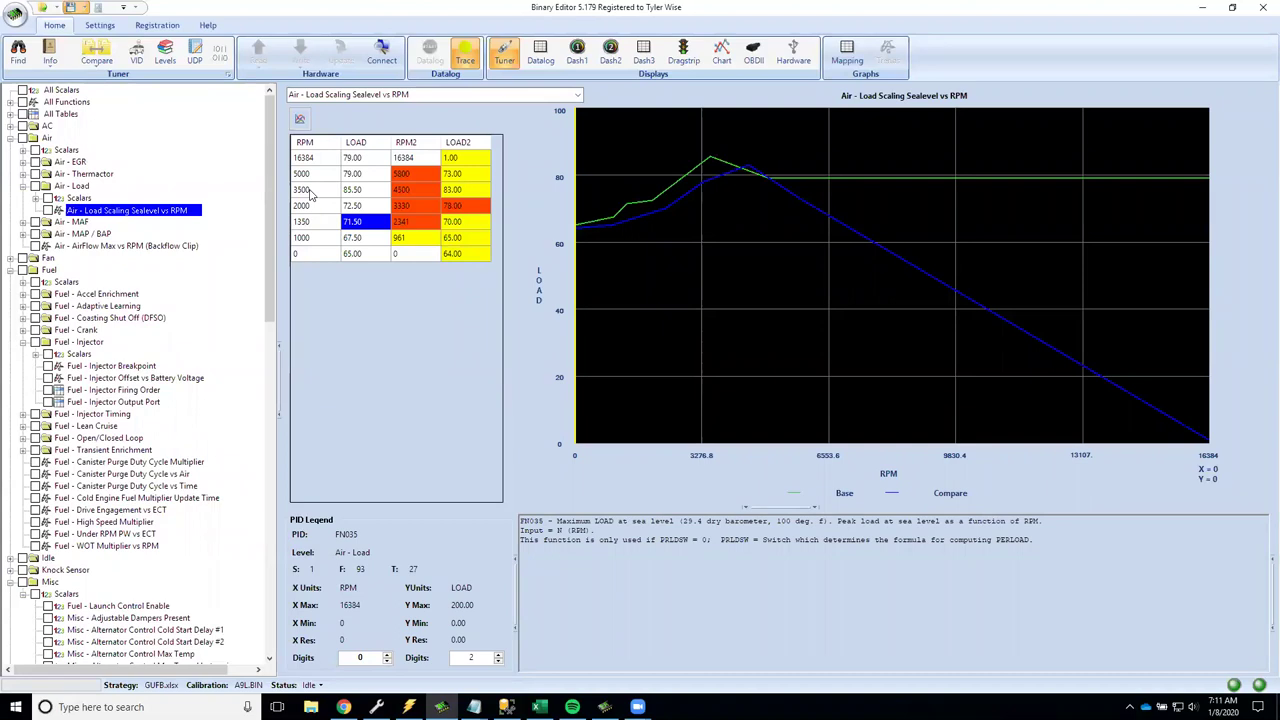
left_click(371, 195)
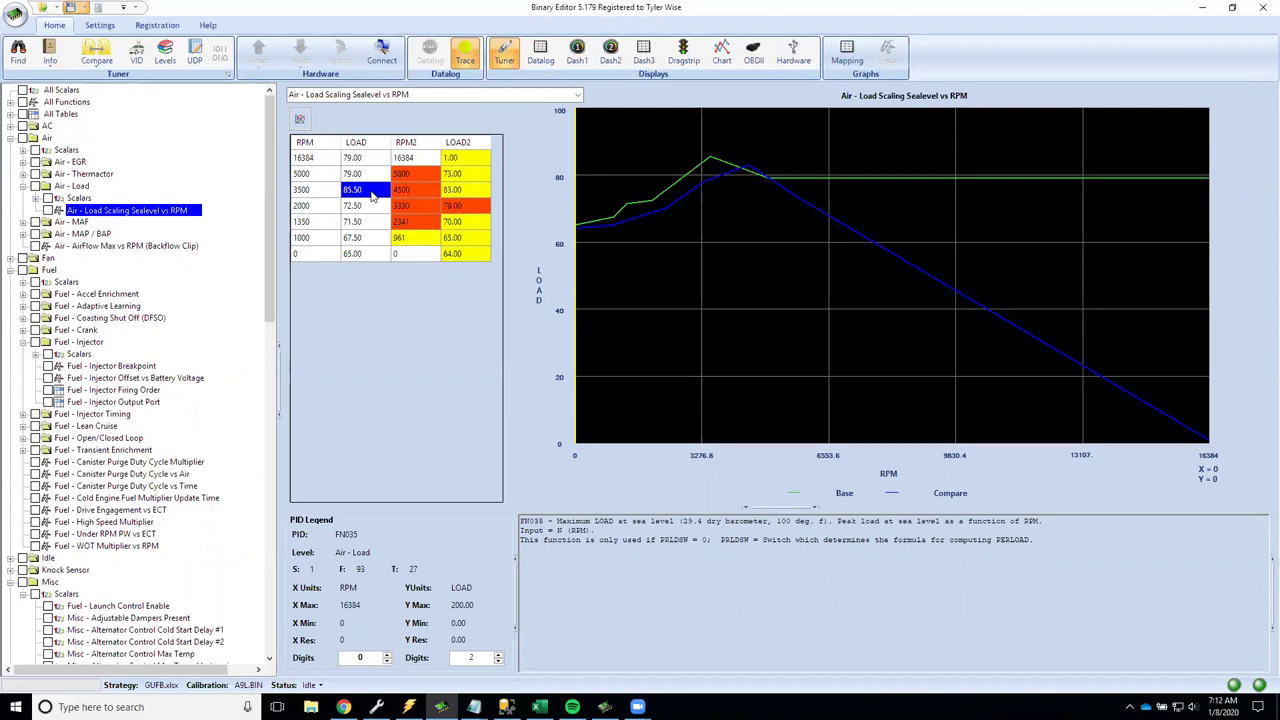
left_click(304, 176)
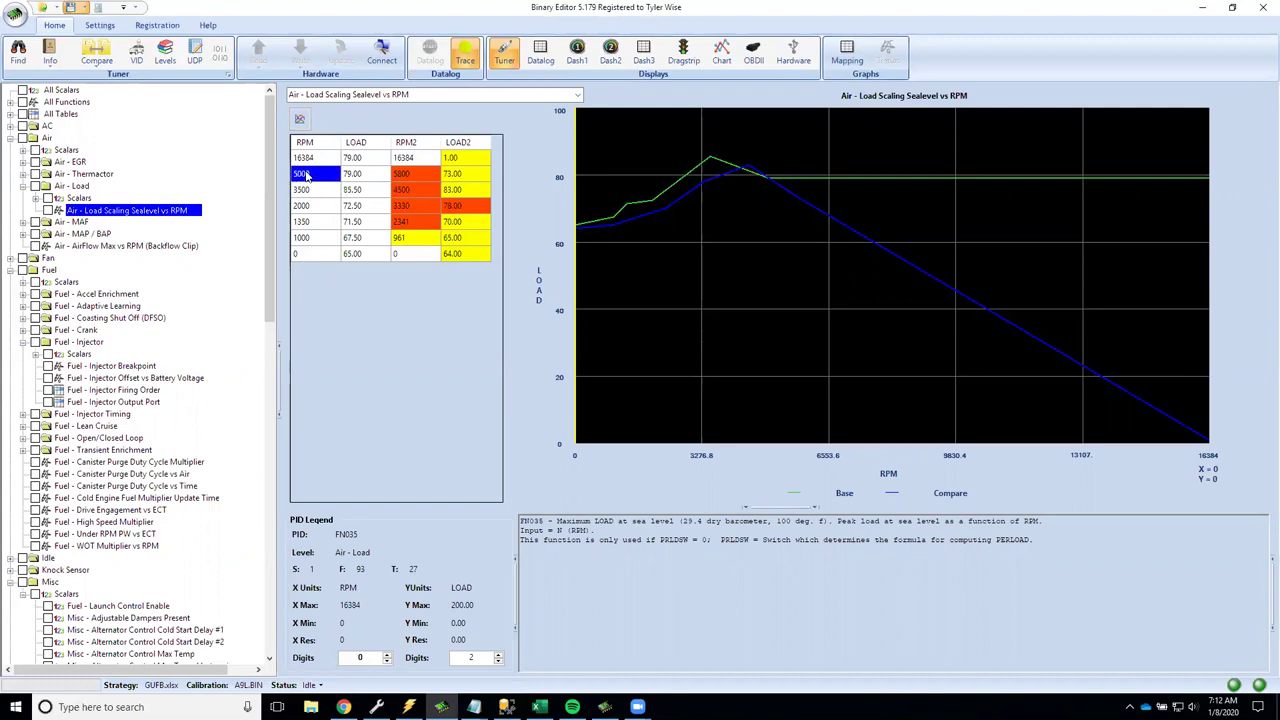
left_click(352, 178)
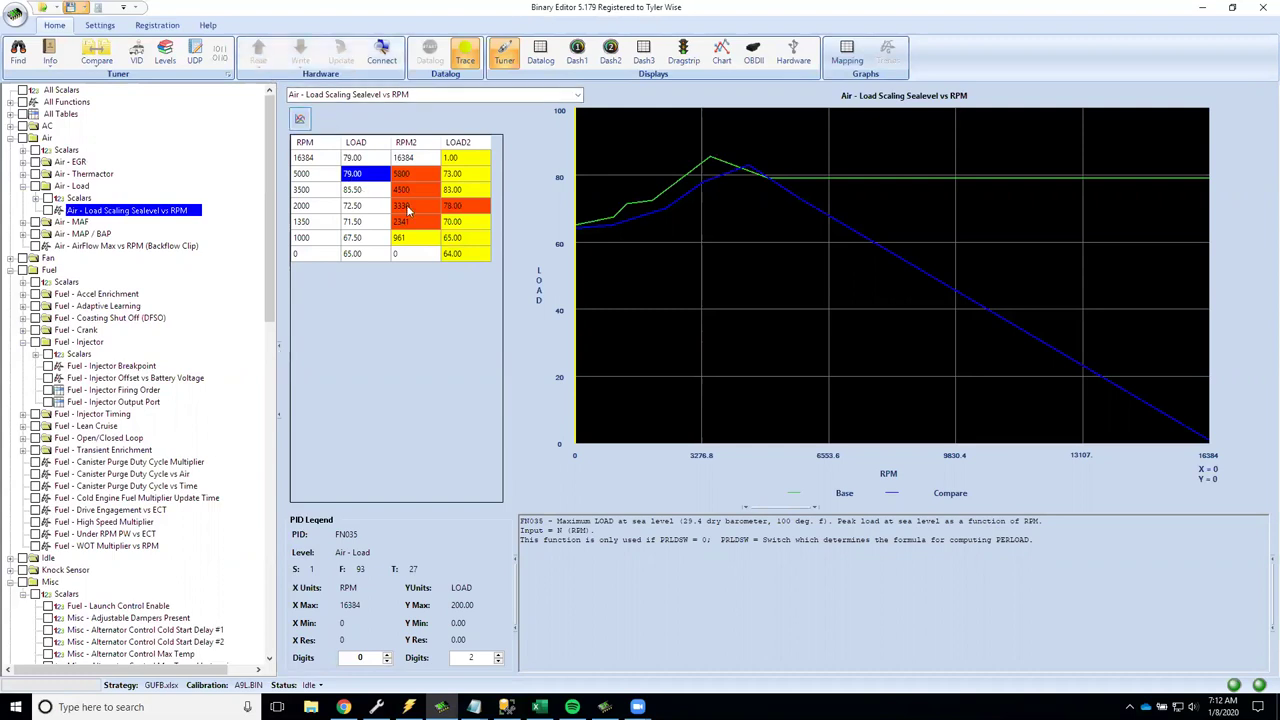
- Highlight the entire base LOAD column, and focus on its value at 3500 RPM
left_click_drag(362, 162, 378, 254)
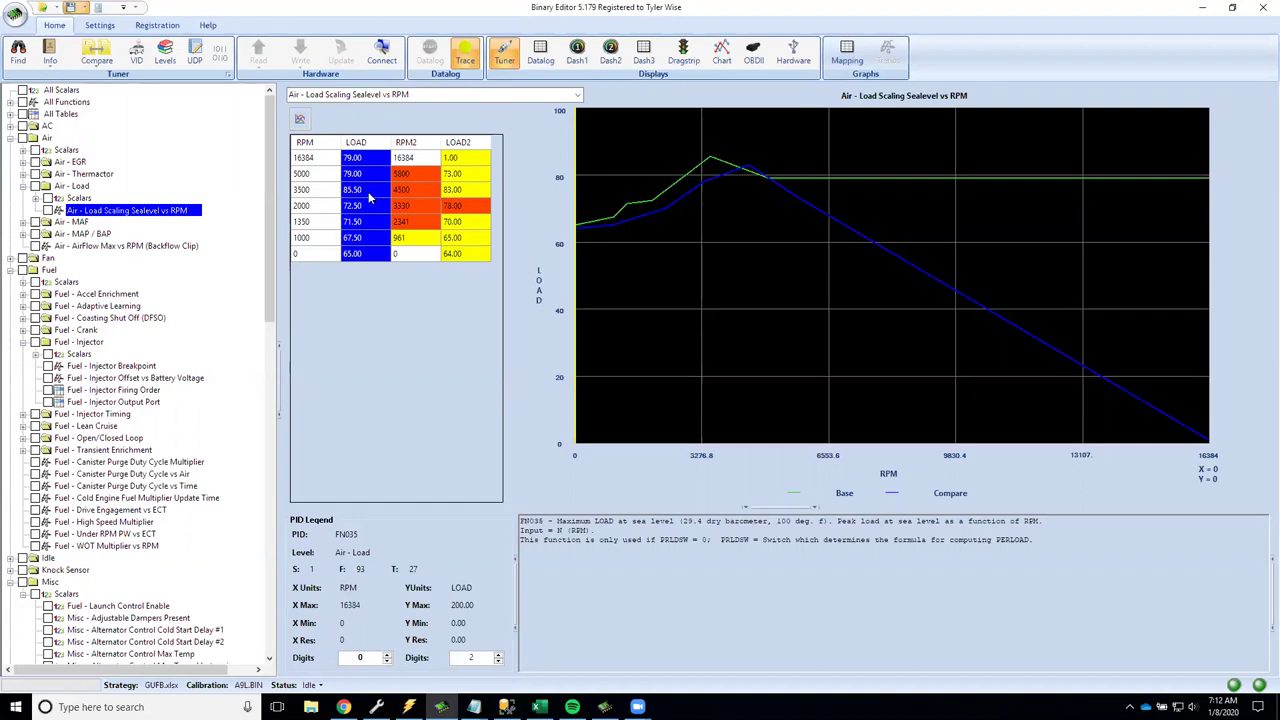
left_click(369, 191)
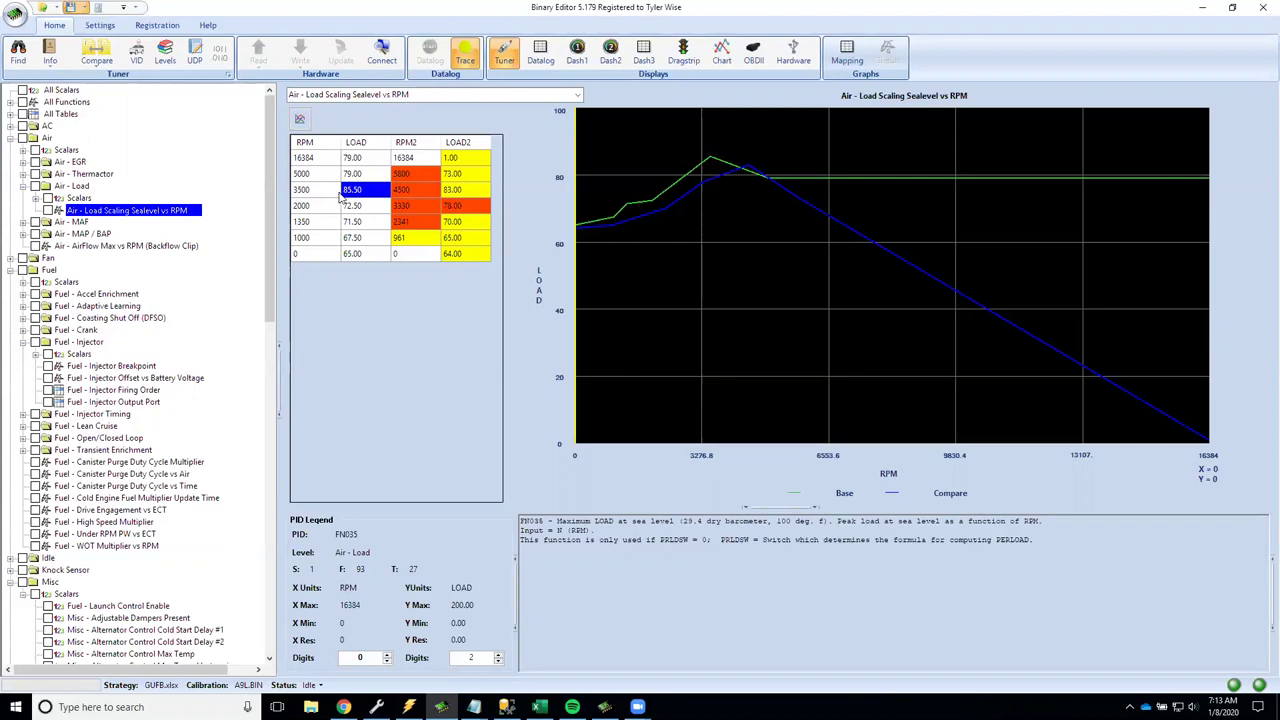
double_click(374, 190)
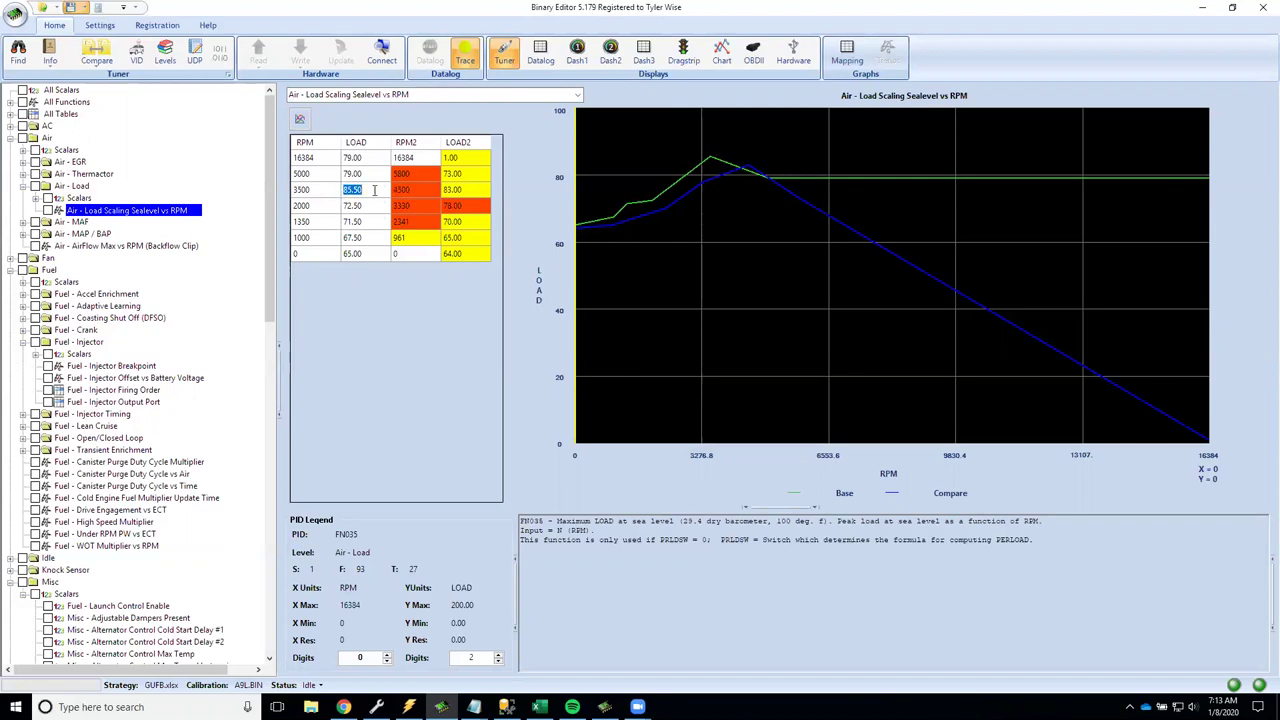
key("Return")
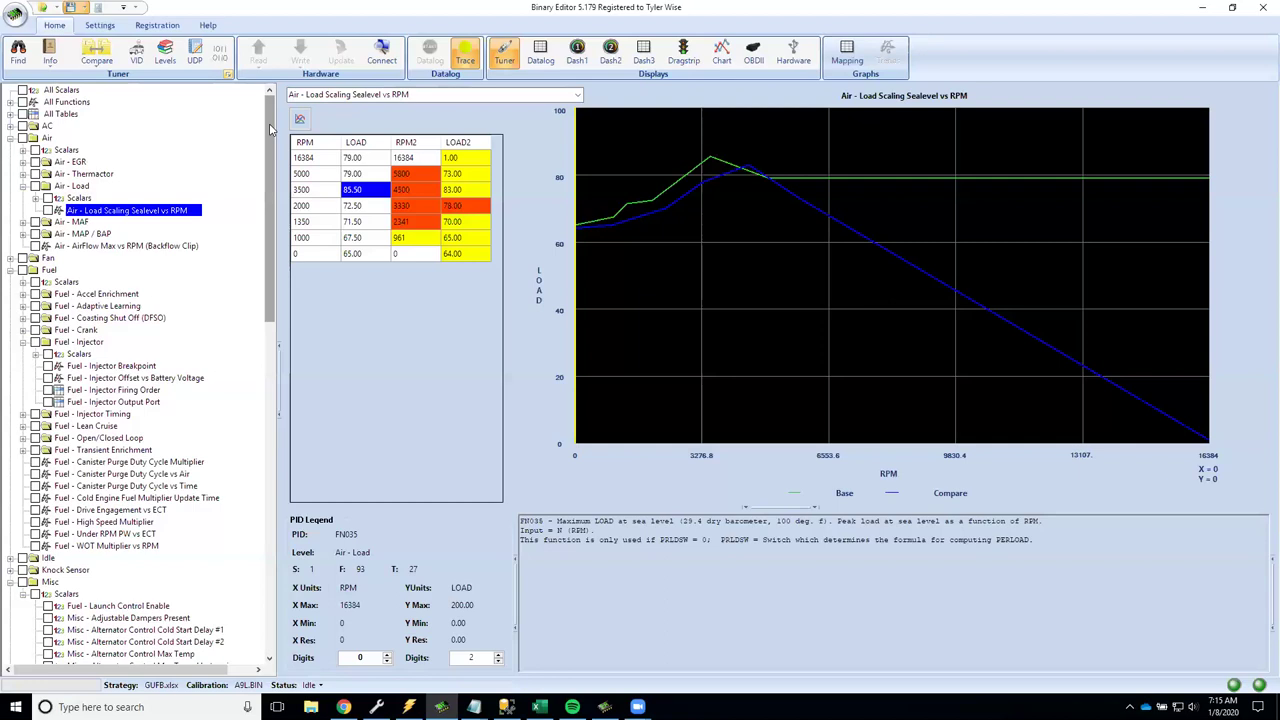
- Open the Spark - Sealevel table and look over the base table's cells up to 75 load at 4000 RPM
left_click_drag(270, 128, 281, 381)
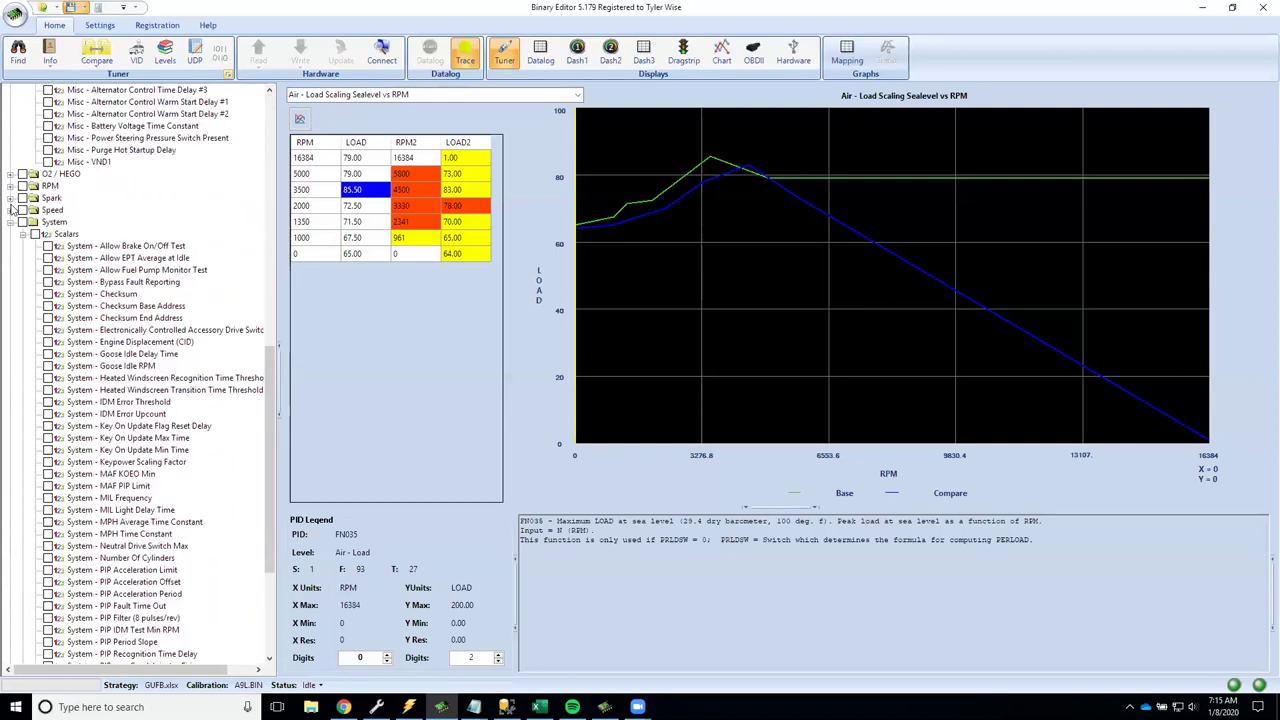
left_click(10, 197)
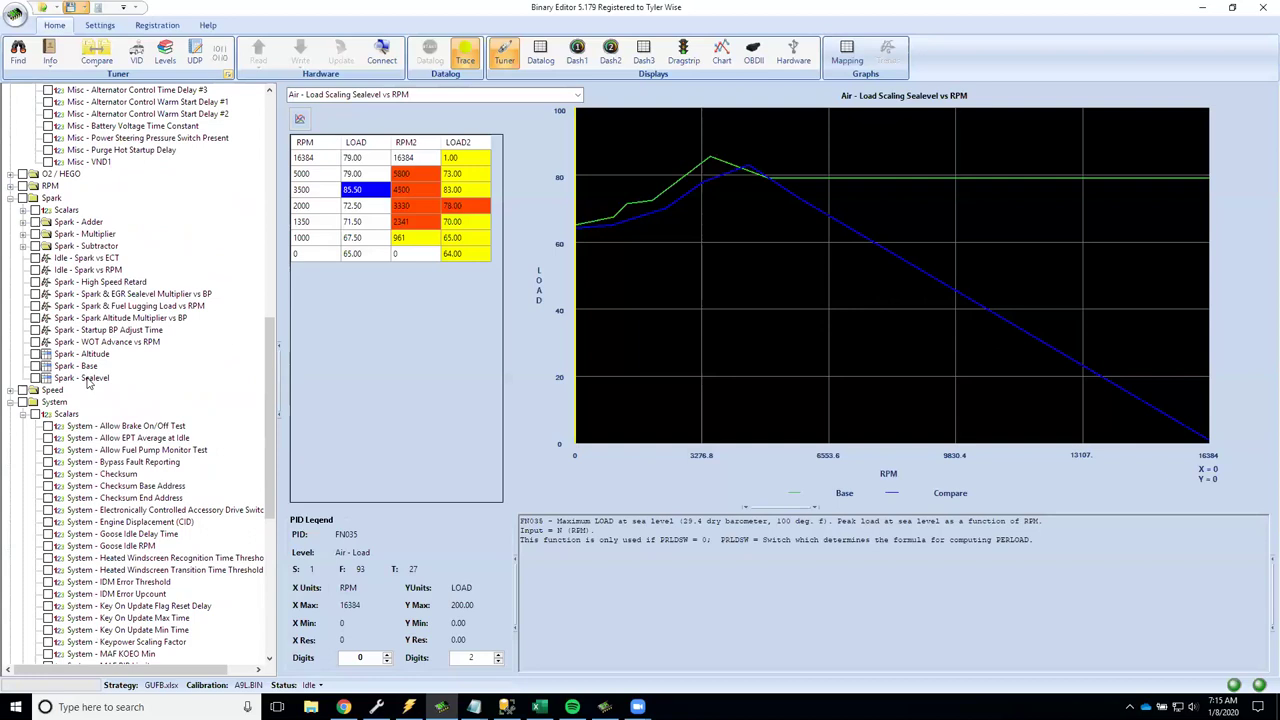
left_click(88, 379)
left_click(459, 161)
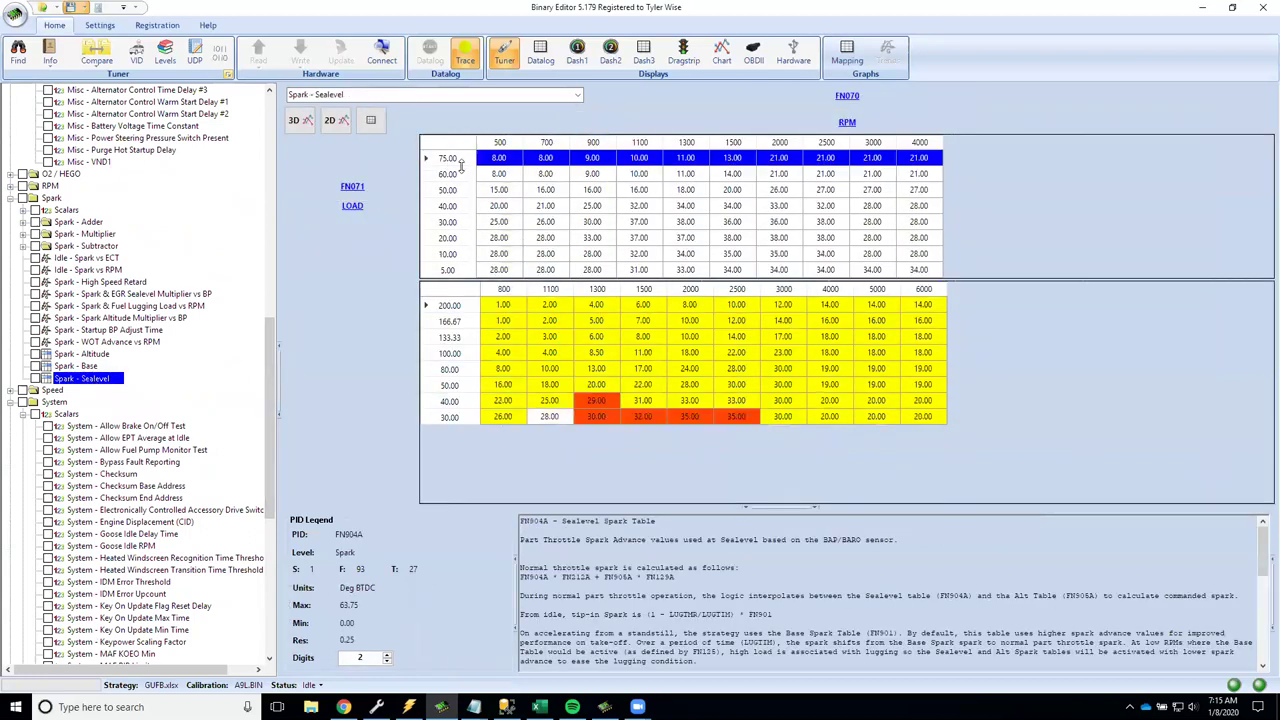
left_click(507, 176)
left_click_drag(499, 270, 930, 160)
left_click(922, 158)
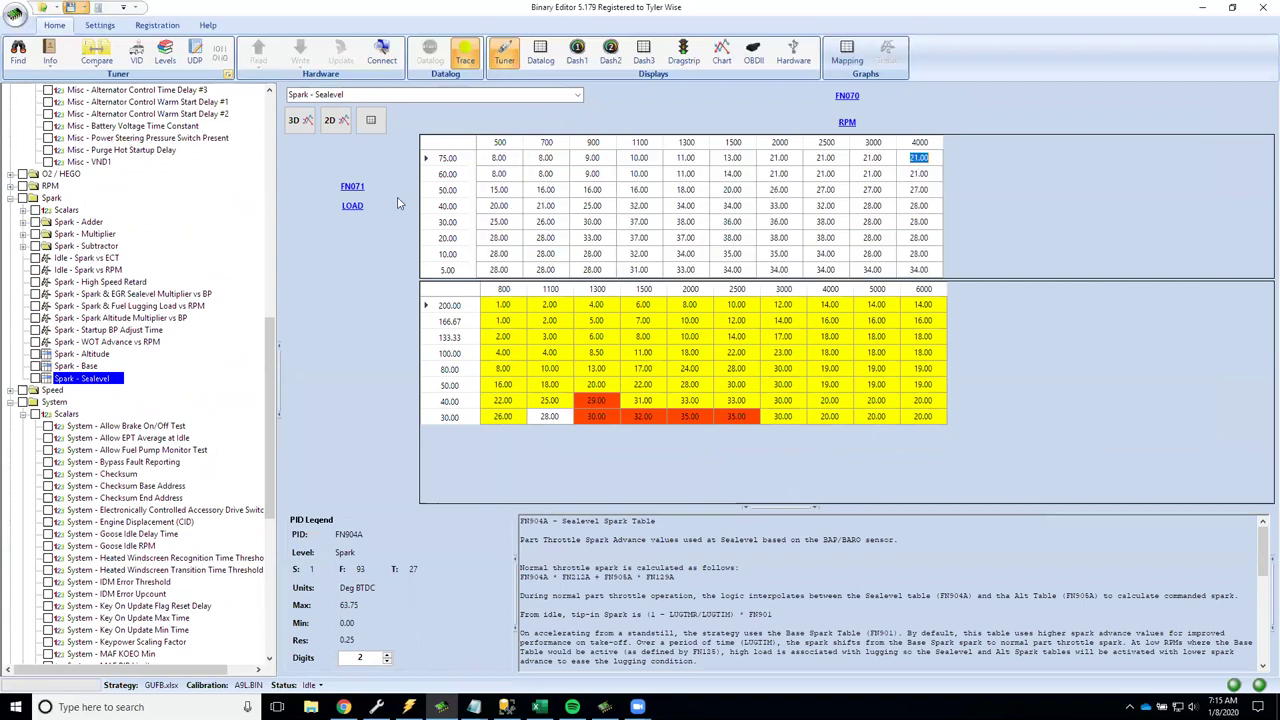
- Examine the base spark table's 75 load row, highlighting its cells from 2000 to 4000 RPM
left_click(447, 160)
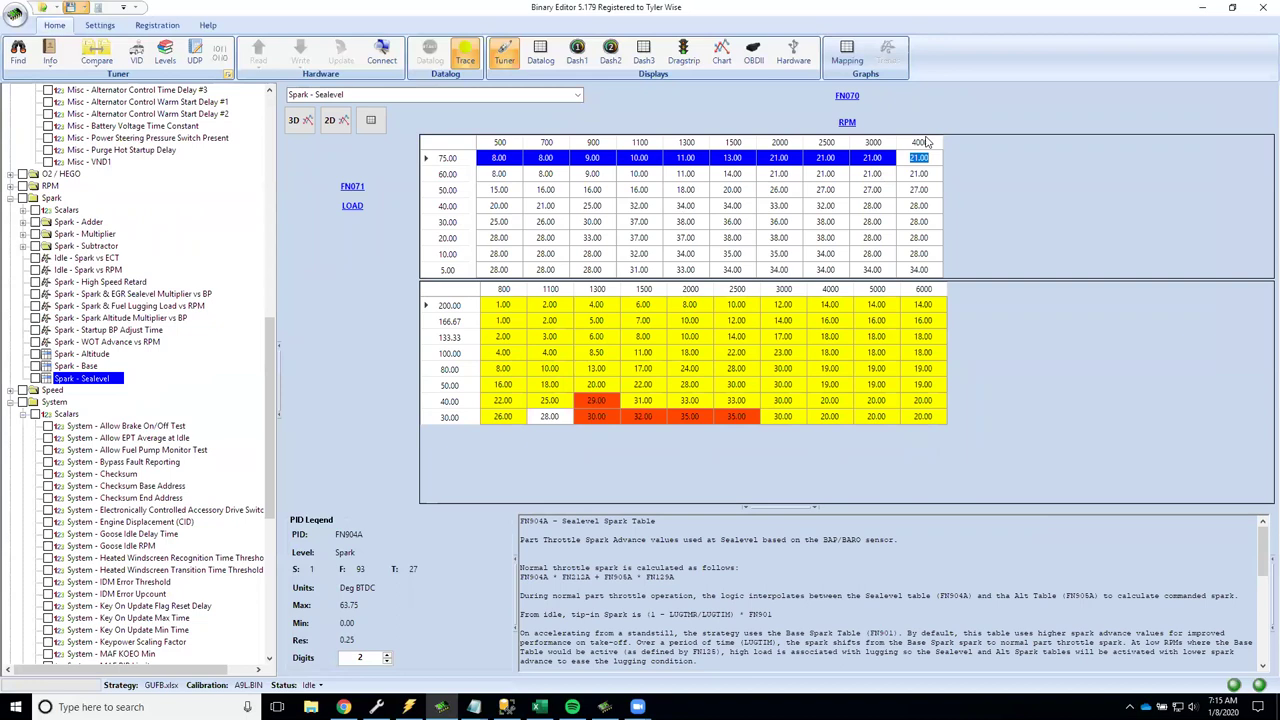
left_click_drag(732, 158, 950, 165)
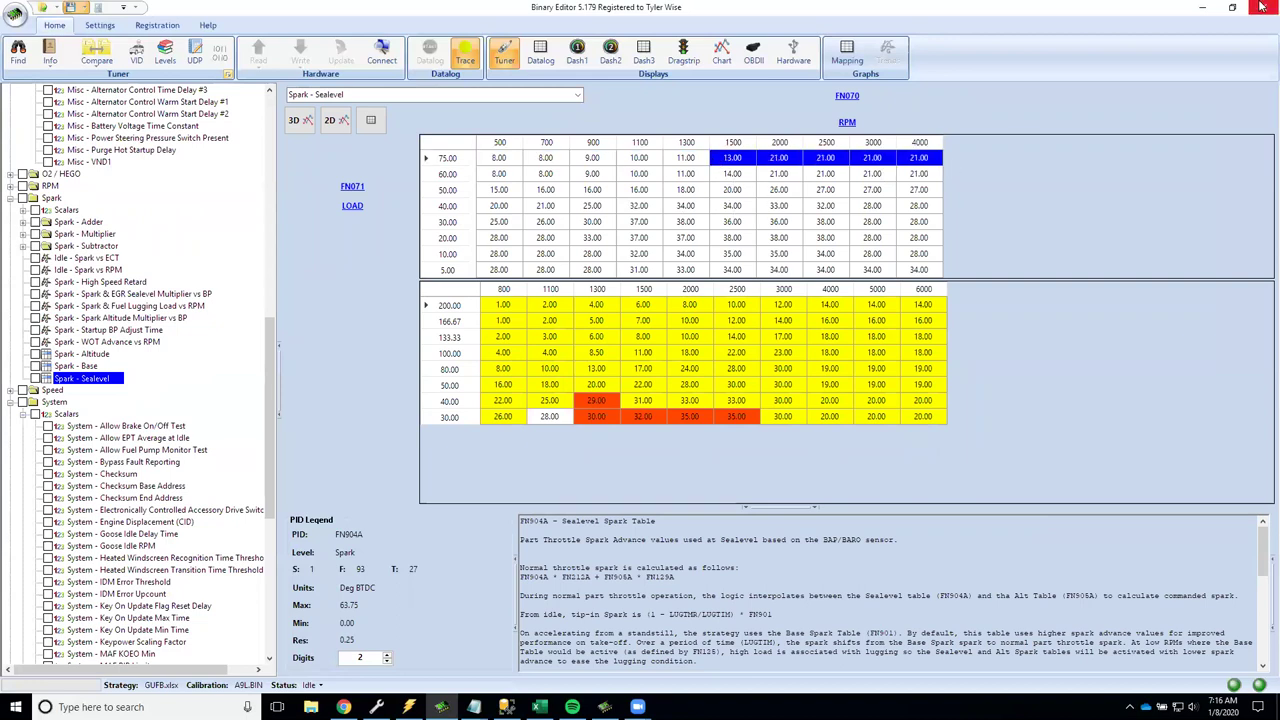
left_click(793, 178)
left_click(794, 187)
left_click(820, 190)
key("Up")
key("Up")
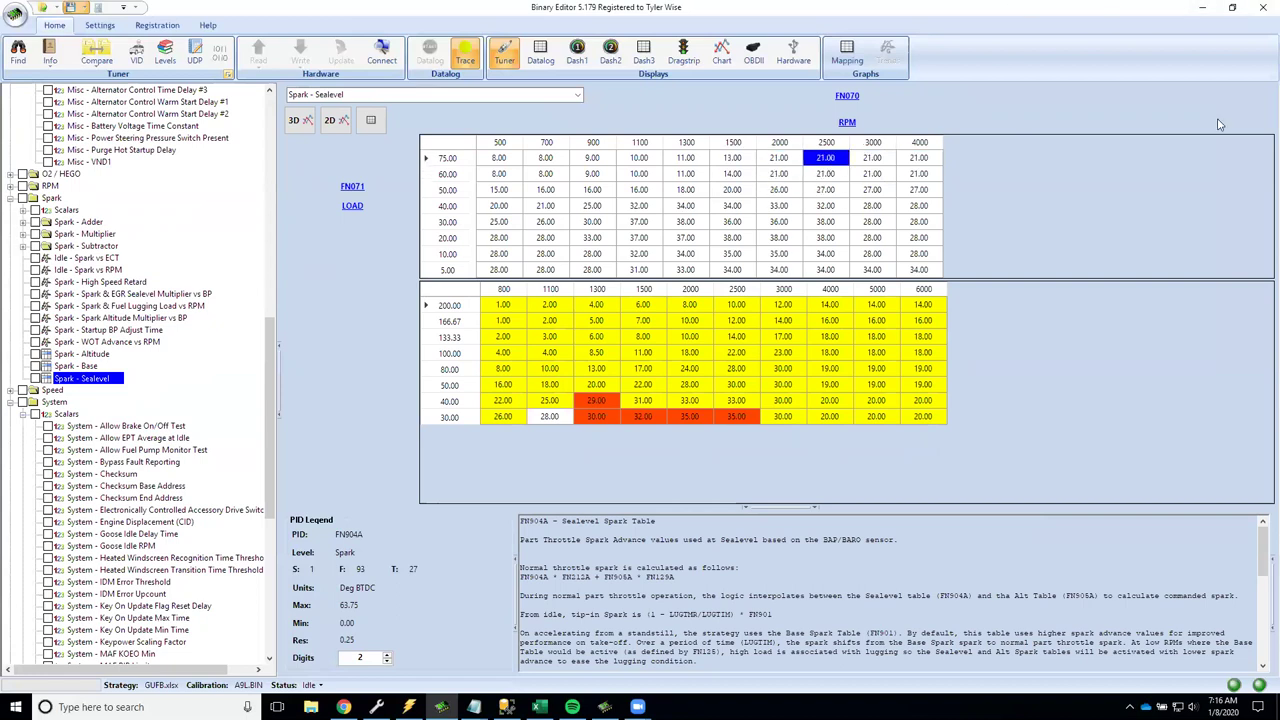
left_click(783, 159, "shift")
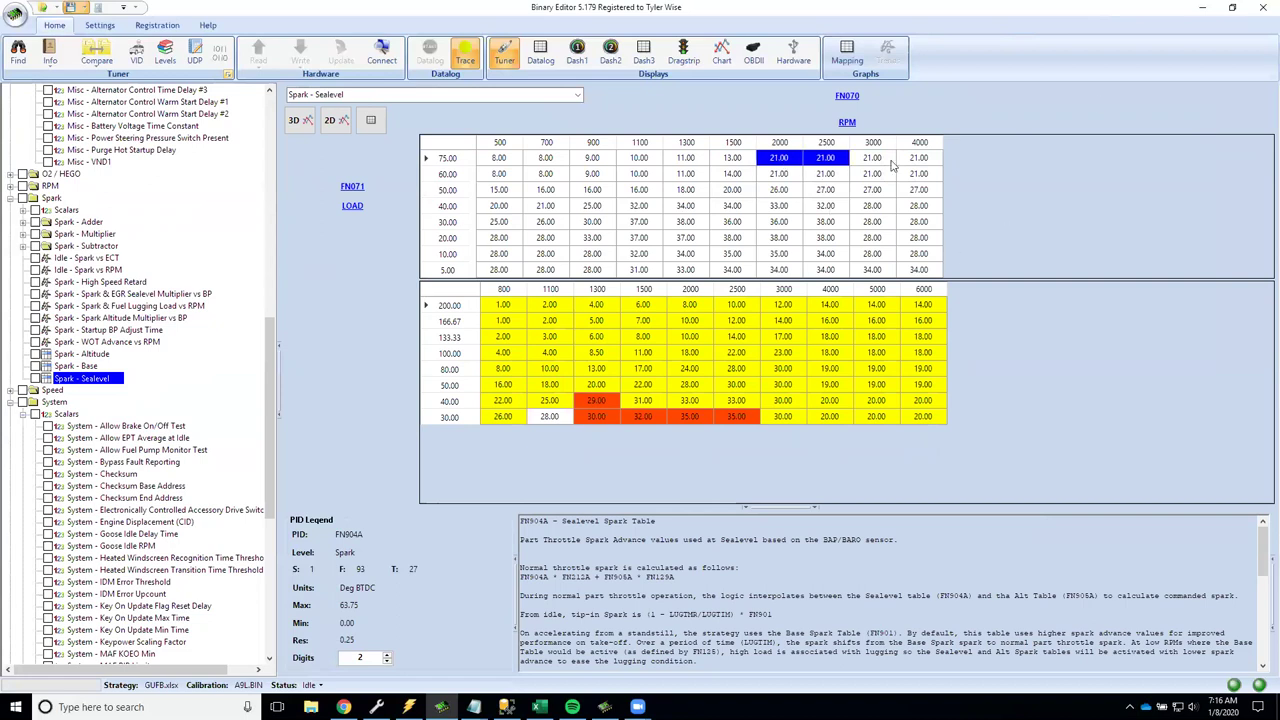
left_click(921, 163, "shift")
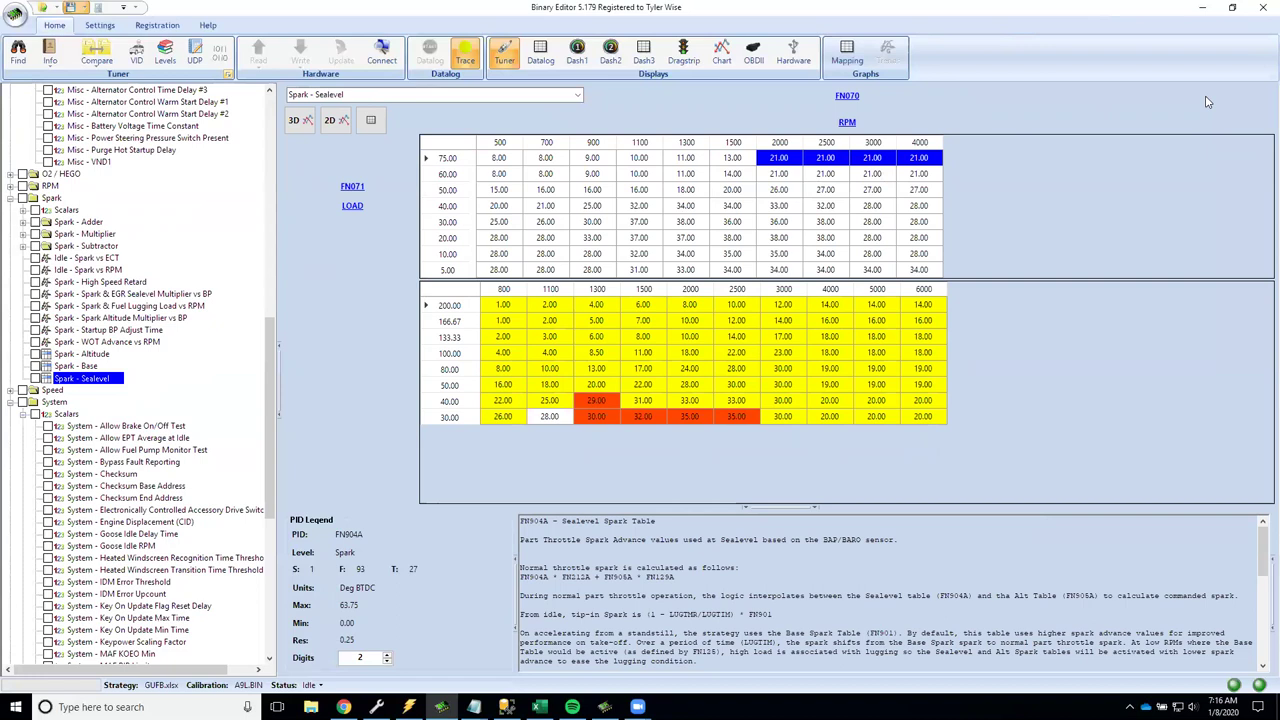
- Highlight all load rows from 200 down to 30 in the comparison spark table
left_click(457, 309)
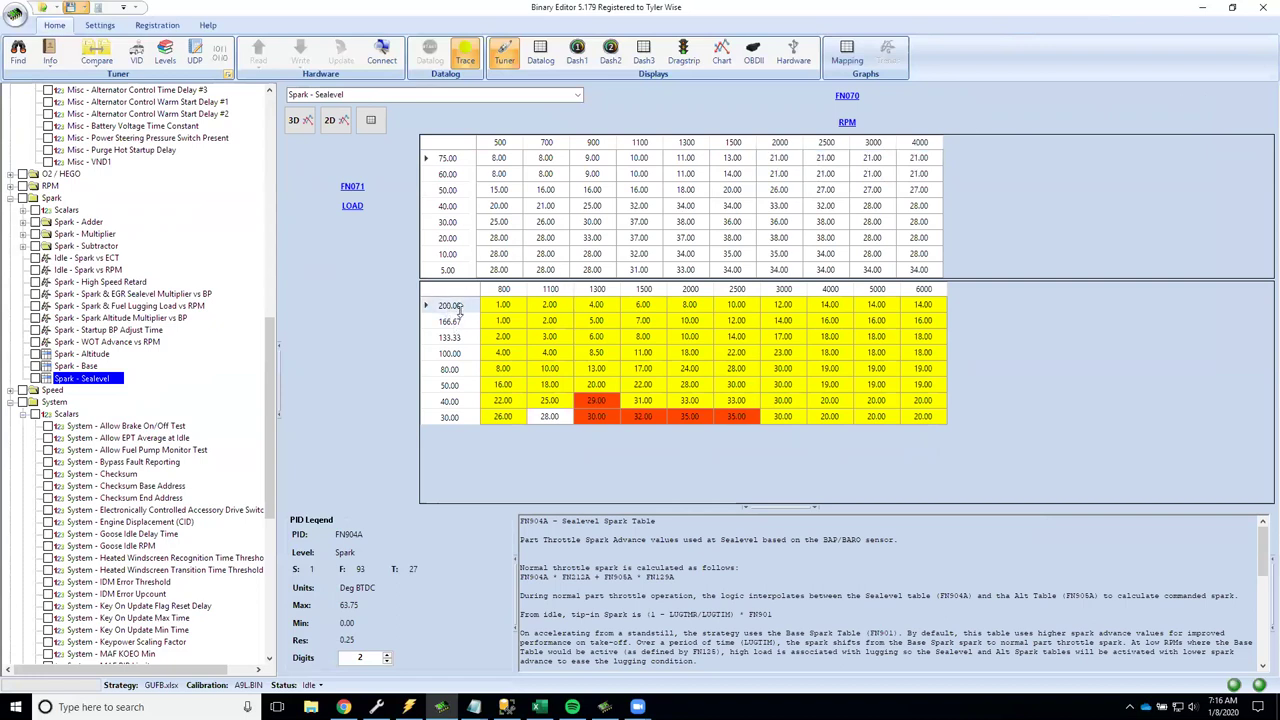
left_click_drag(457, 309, 452, 418)
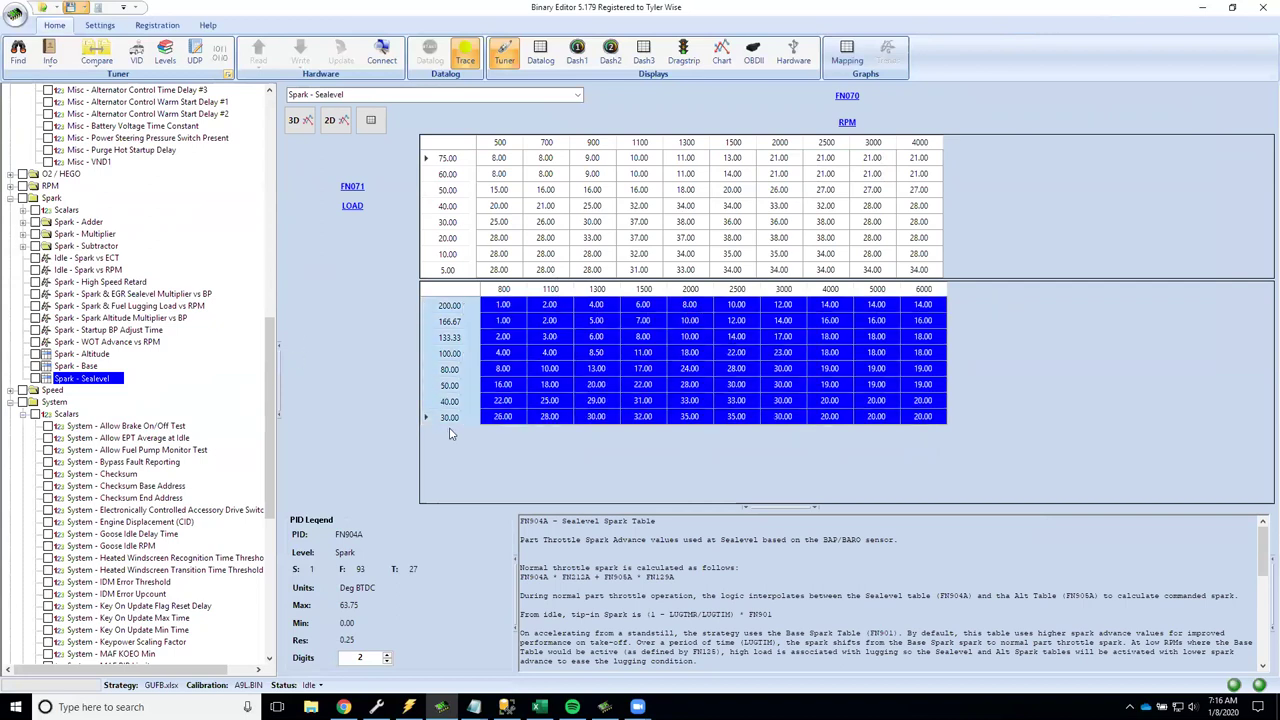
- Highlight the comparison spark table's 200 load row, and its 200 to 100 load cells from 2500 to 6000 RPM
left_click(454, 307)
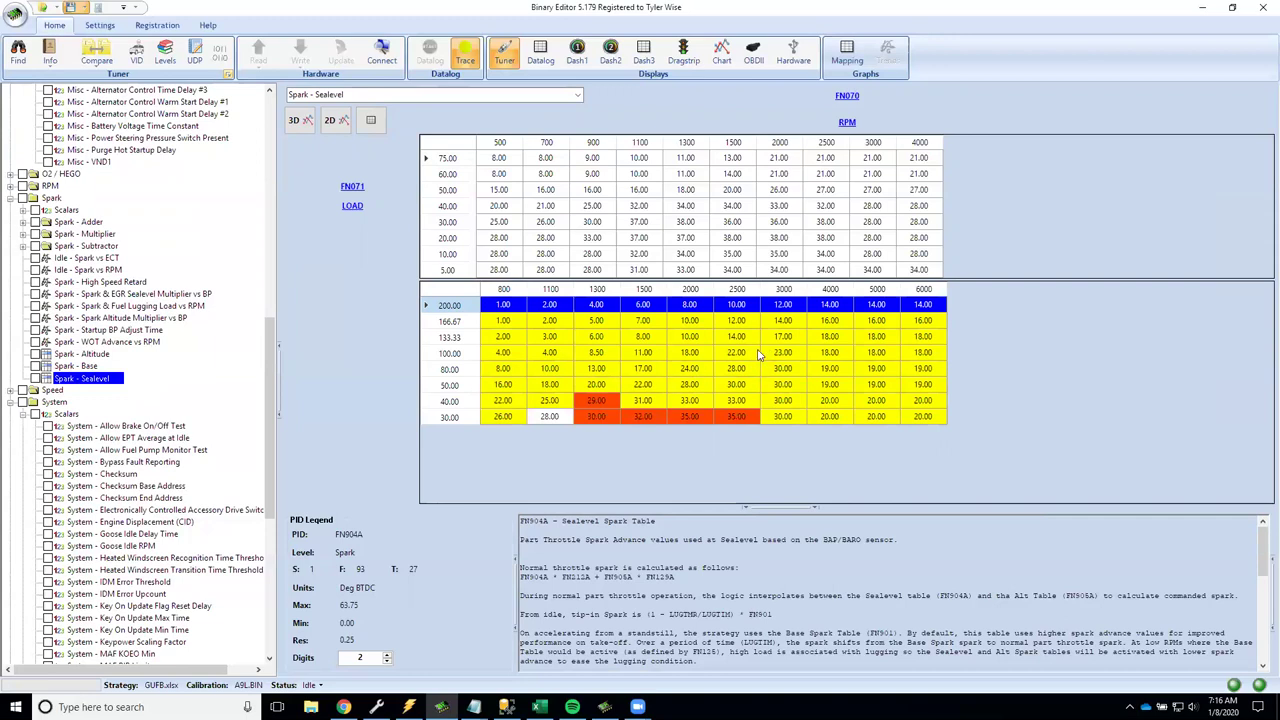
left_click_drag(736, 356, 961, 305)
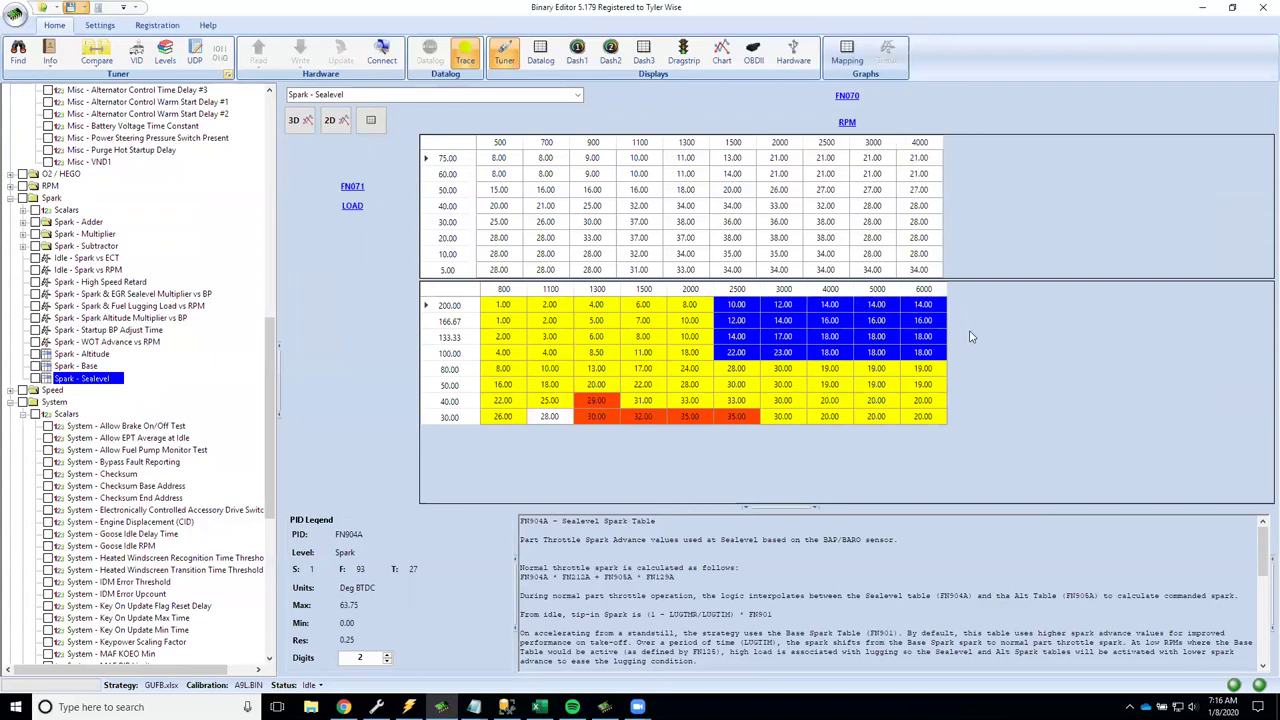
left_click(737, 304)
left_click_drag(890, 318, 963, 352)
- Highlight the "Number of Rows/Columns Available in Many Tables" note in Notepad, and highlight the entire base spark table in Binary Editor
key("alt+Tab")
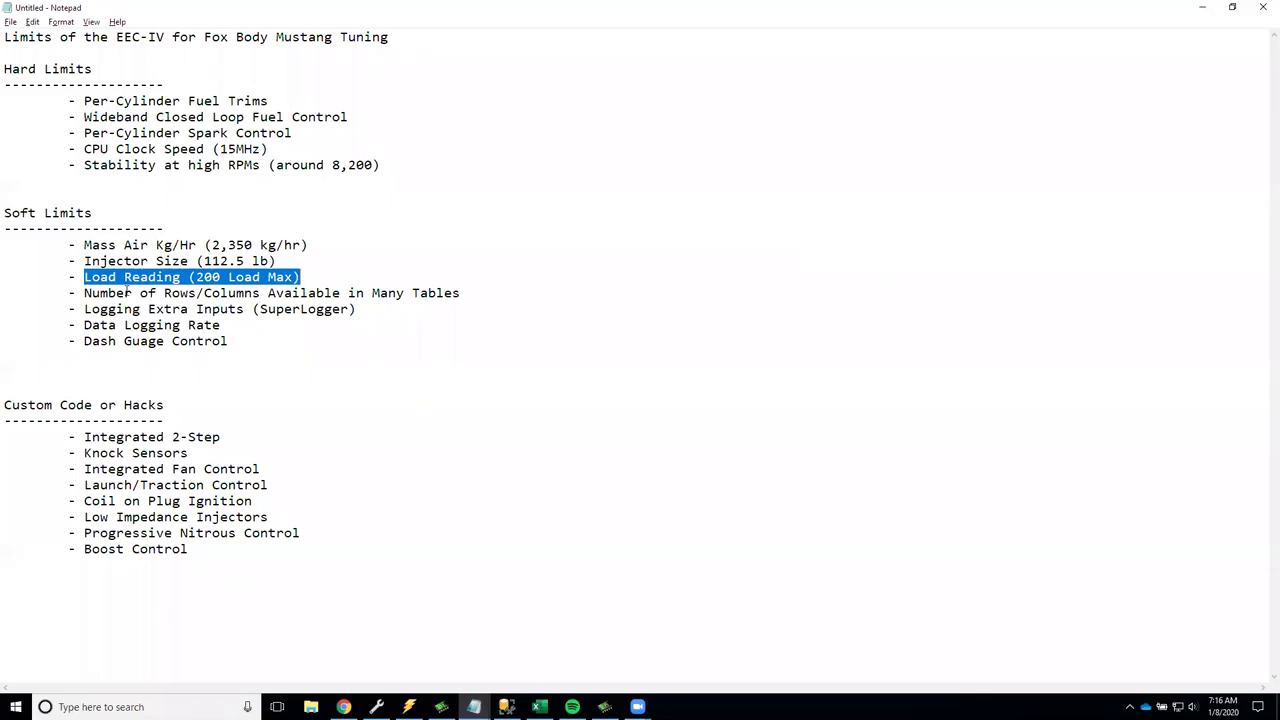
left_click_drag(86, 293, 463, 292)
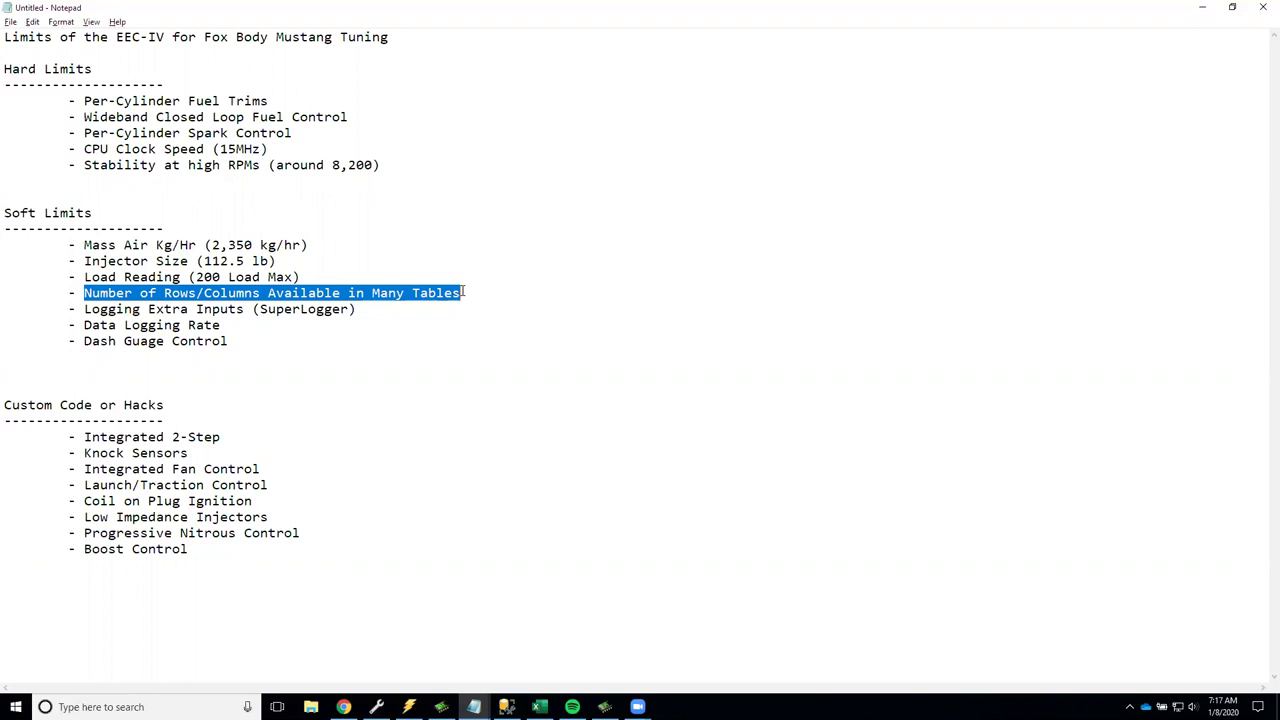
key("alt+Tab")
left_click_drag(505, 160, 965, 285)
key("alt+Tab")
key("alt+Tab")
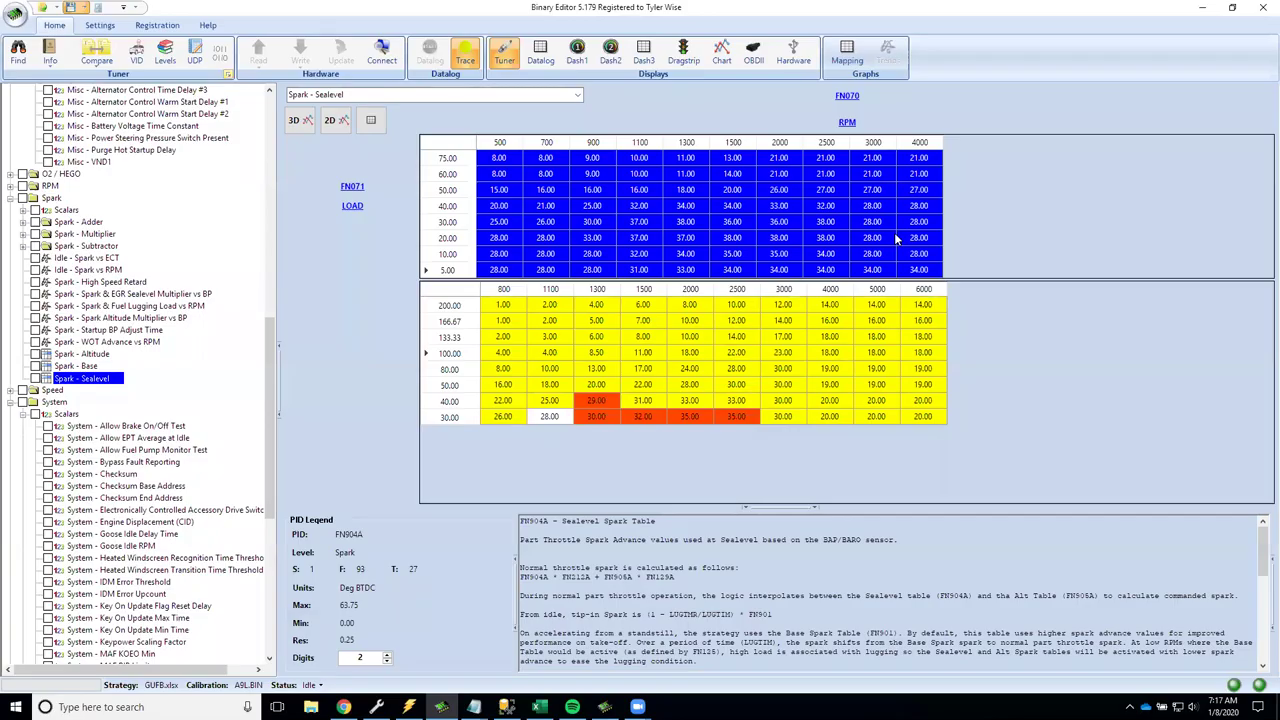
- Remove the base table's 75, 60 and 50 load rows from the highlight, and select the comparison cell at 133.33 load and 5000 RPM
left_click(448, 158, "ctrl")
left_click(448, 174, "ctrl")
left_click(448, 190, "ctrl")
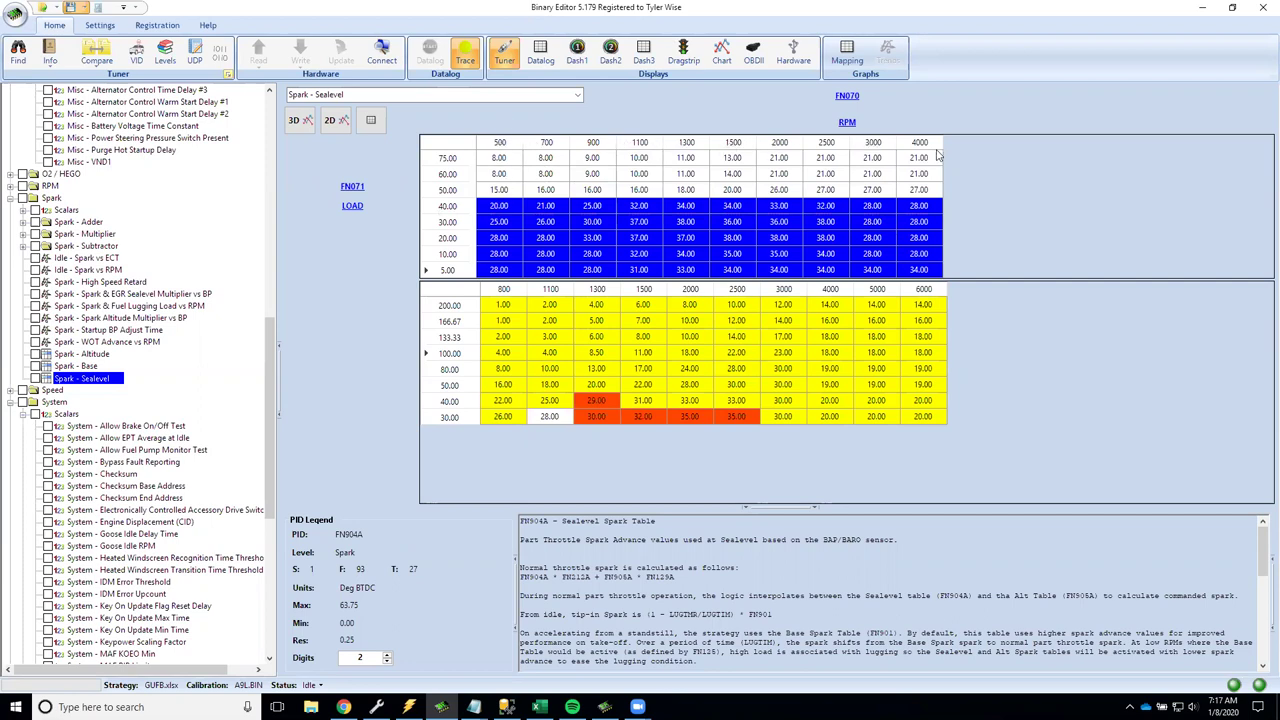
left_click(891, 335)
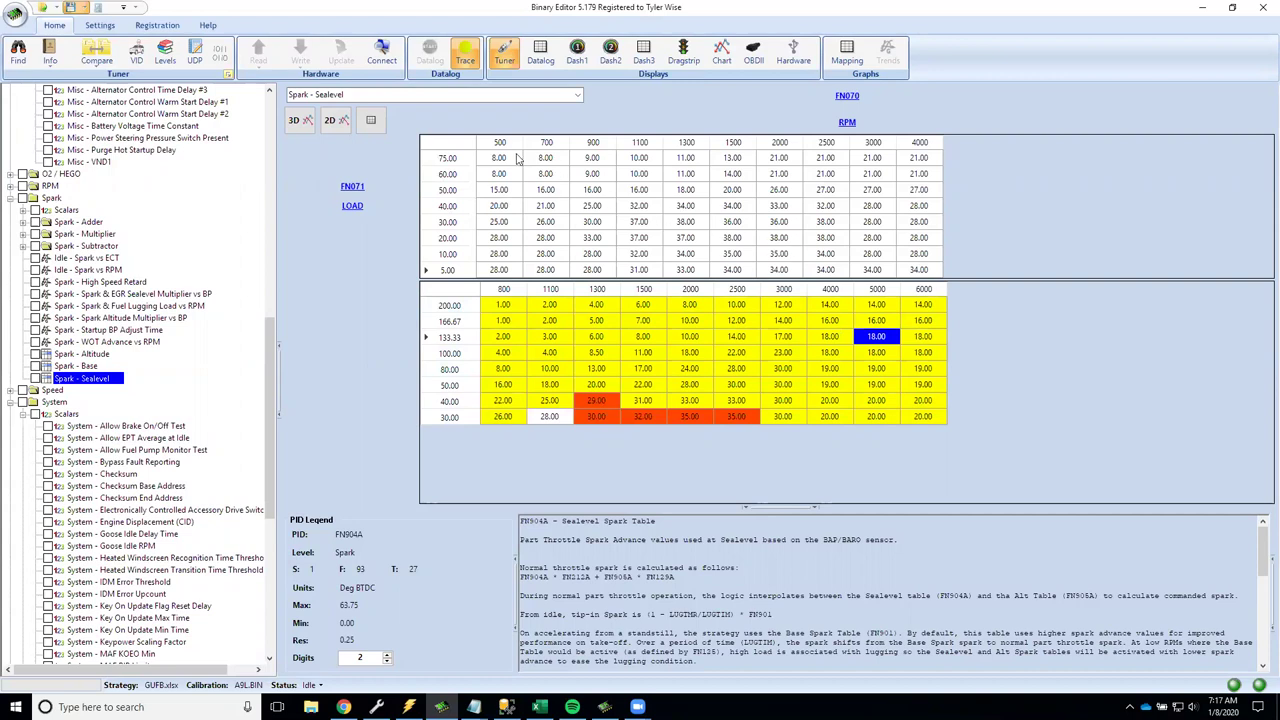
- Highlight the whole base spark table, and examine its 500 and 700 RPM columns one after the other
left_click_drag(499, 157, 918, 268)
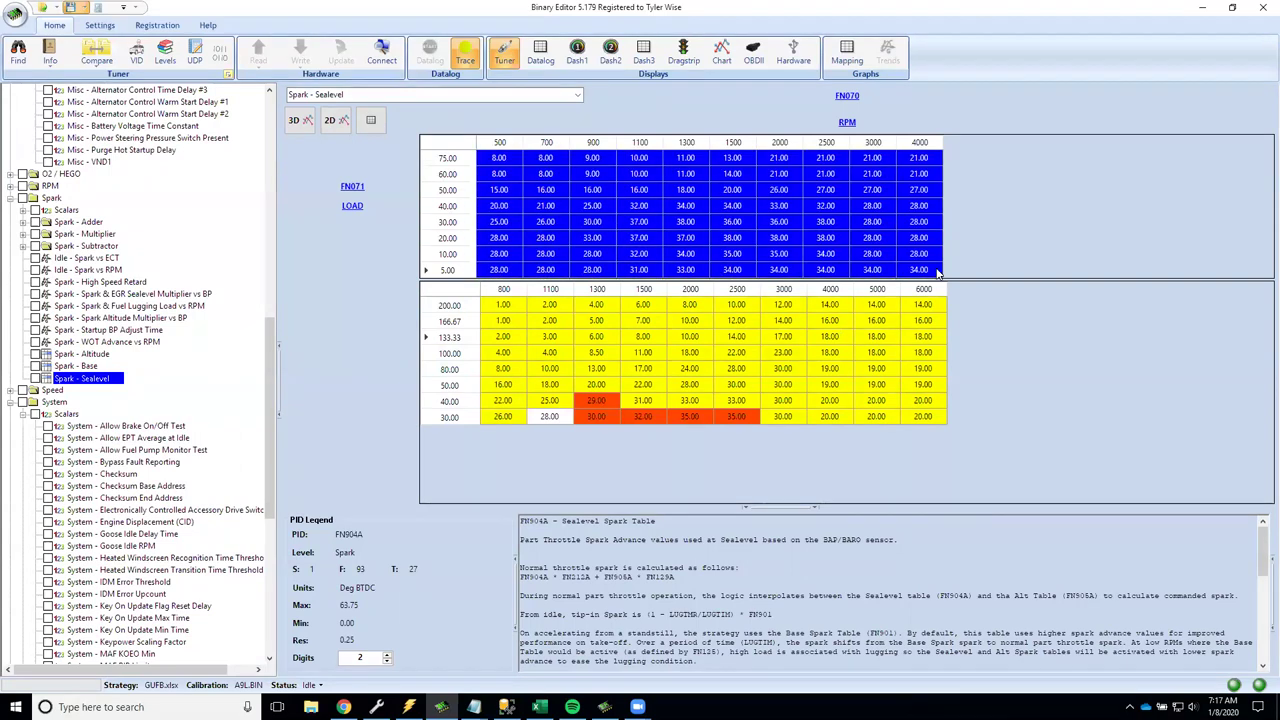
left_click(911, 208)
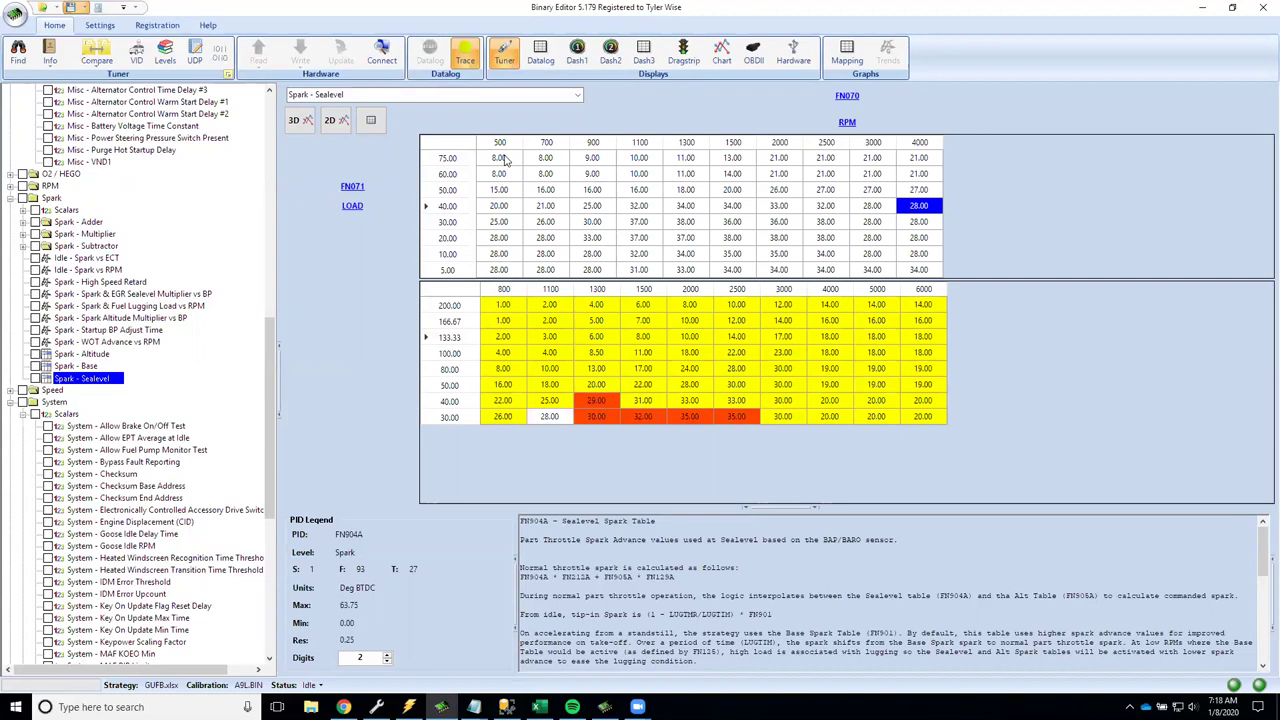
left_click_drag(505, 160, 500, 268)
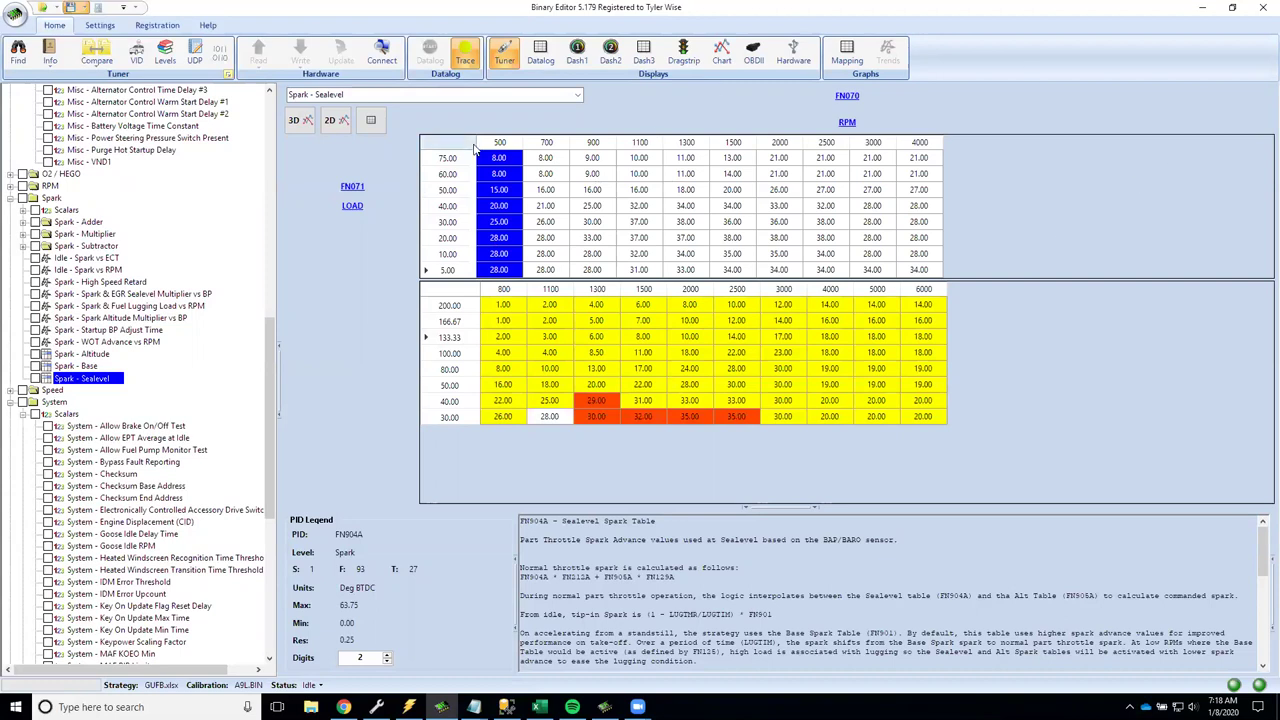
left_click(505, 159)
left_click_drag(498, 270, 518, 142)
left_click_drag(538, 161, 538, 272)
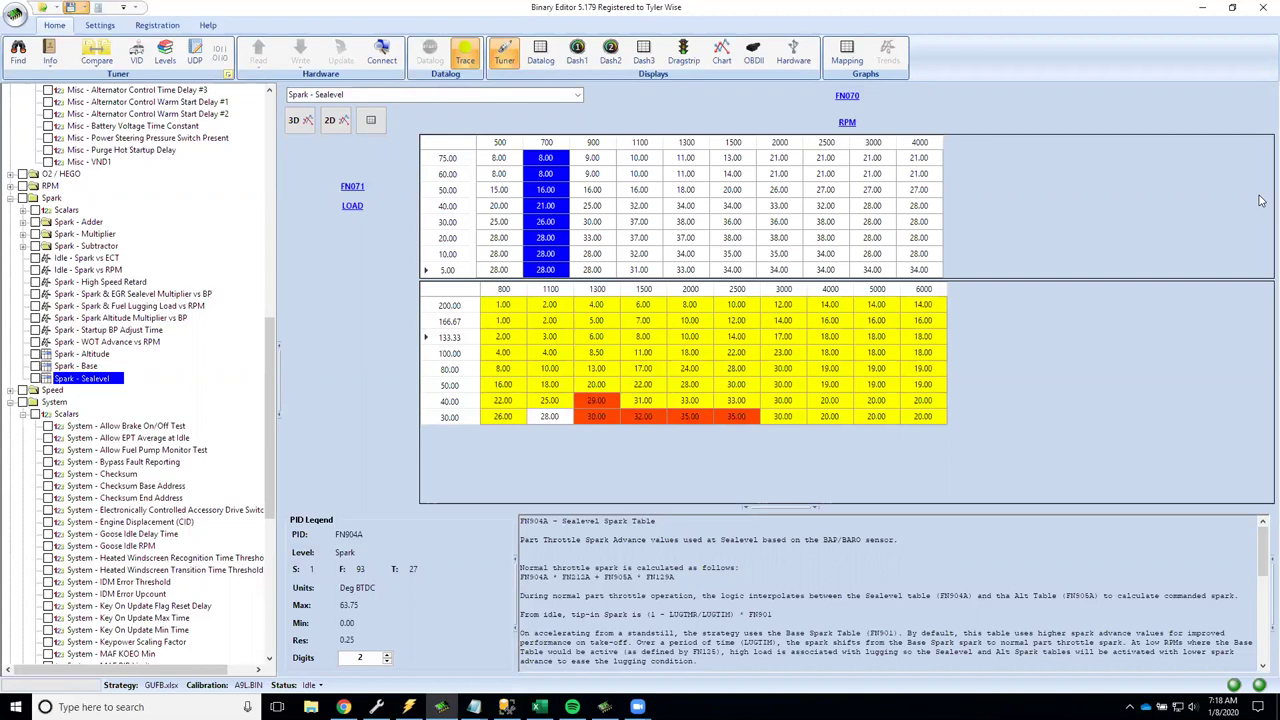
- Highlight the base table's 700 RPM column again, and narrow the 500 RPM column's highlight to loads from 40 down to 5
left_click(540, 160)
left_click_drag(548, 160, 550, 276)
left_click_drag(503, 157, 495, 289)
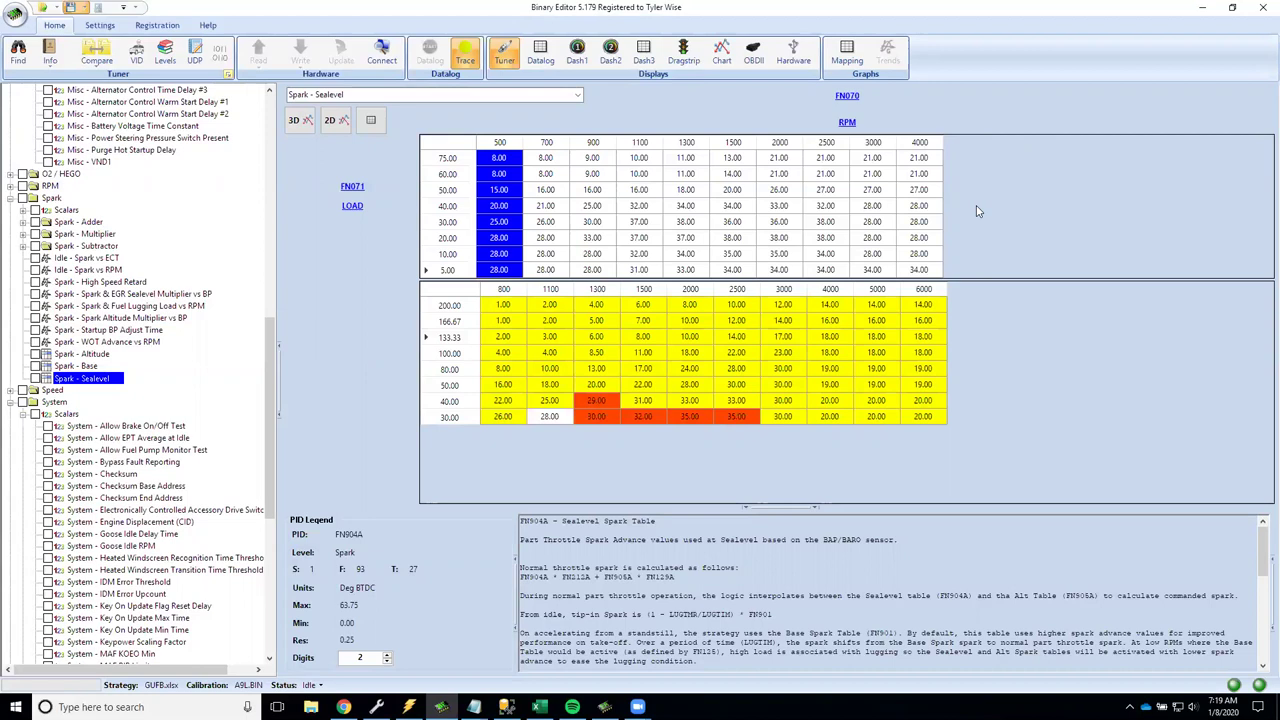
left_click_drag(458, 167, 450, 217)
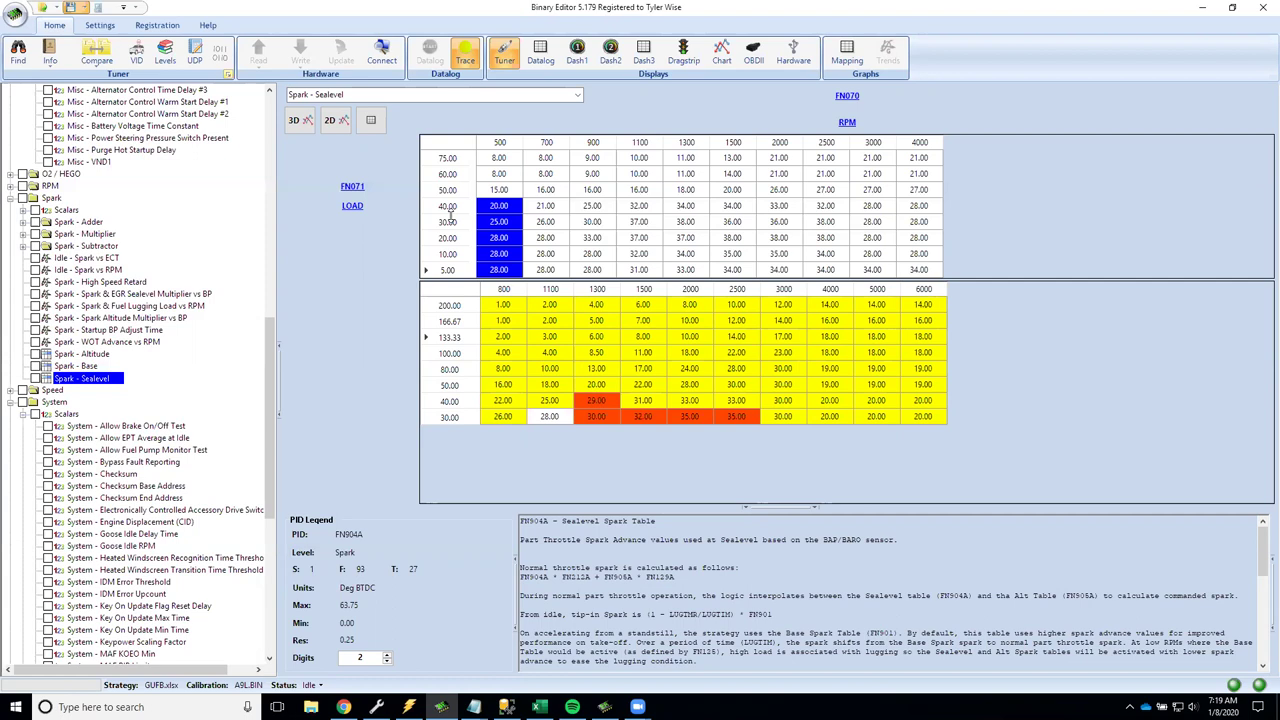
- Highlight the "Logging Extra Inputs (SuperLogger)" note in Notepad, and focus on the AFR / EGR Valve Position row in Binary Editor's Datalog display
key("alt+Tab")
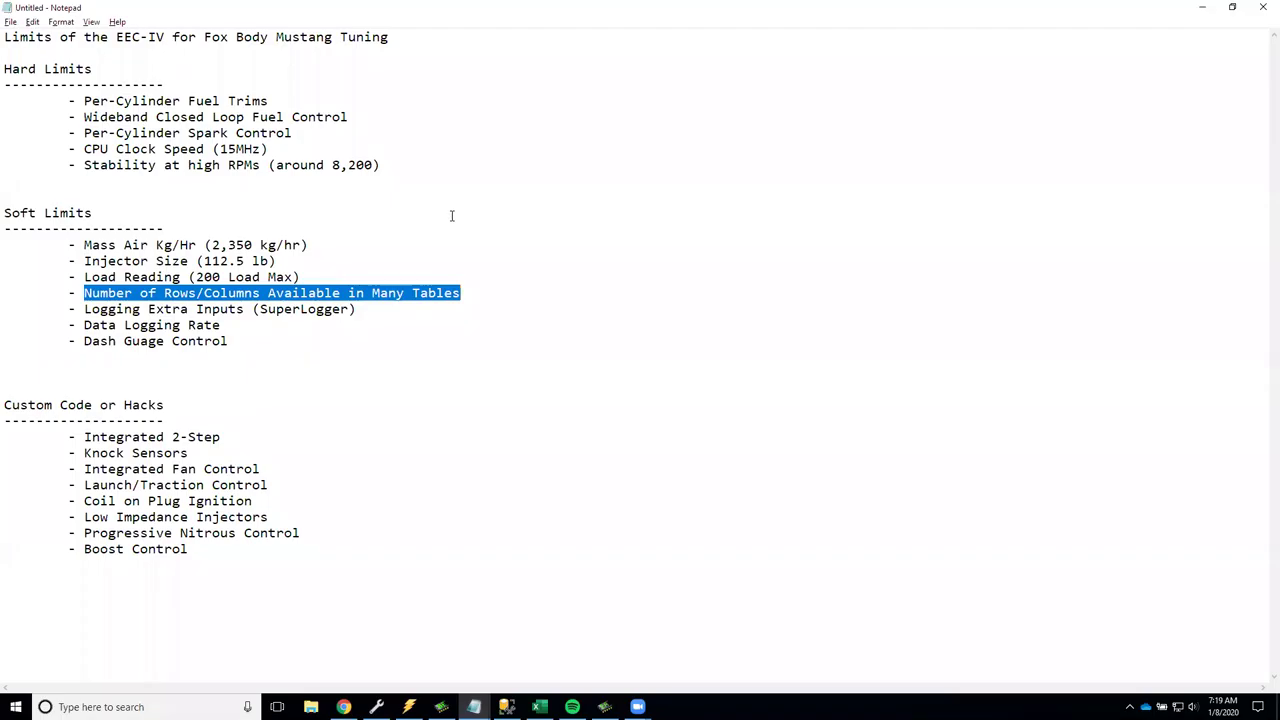
left_click_drag(84, 309, 368, 304)
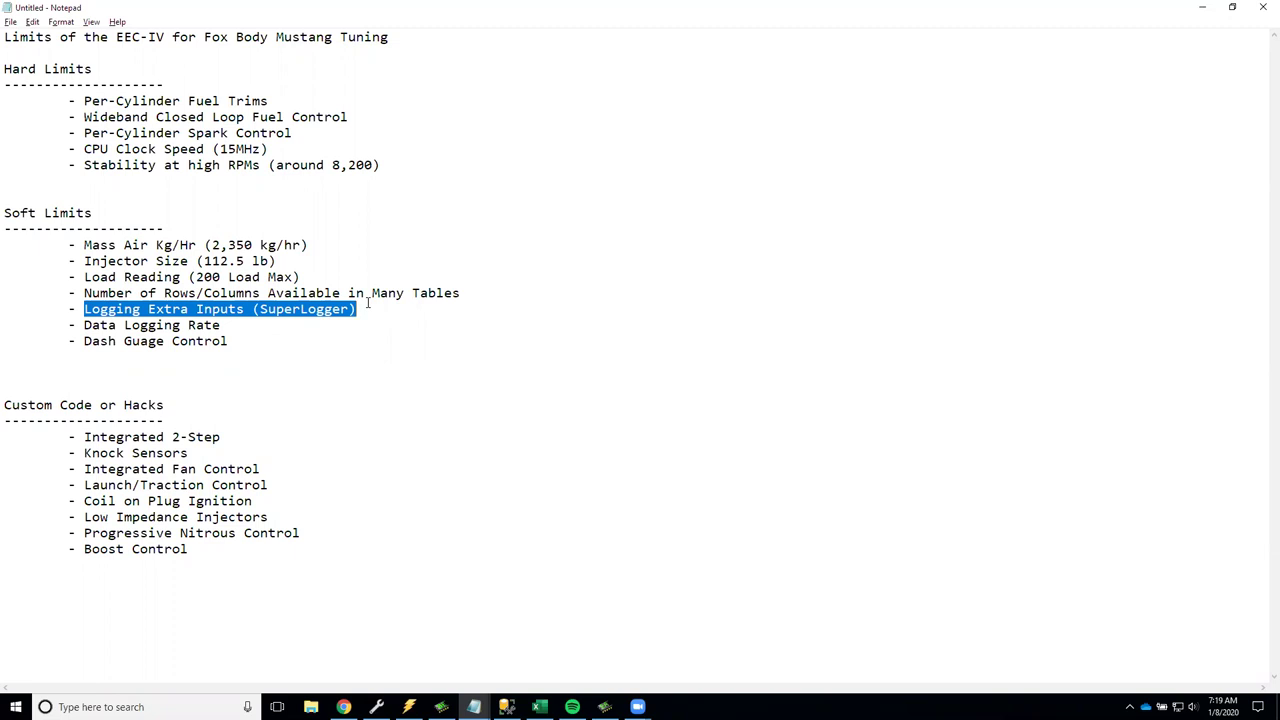
key("alt+Tab")
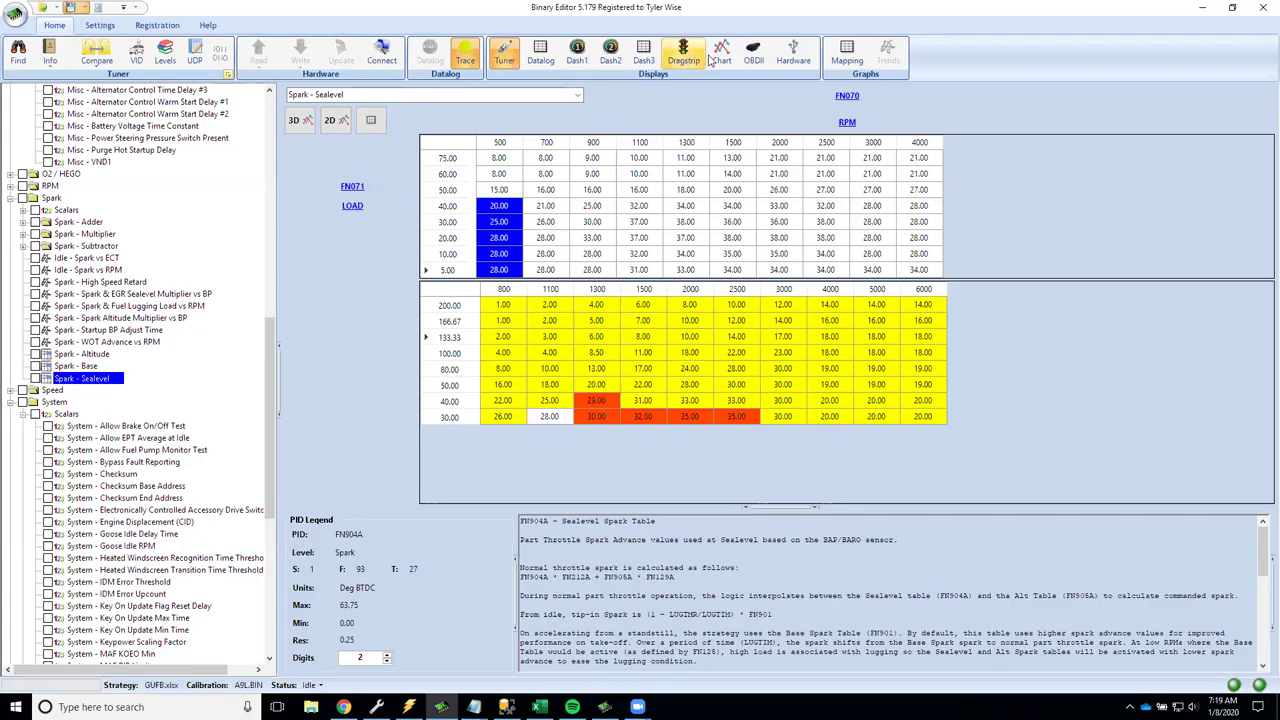
left_click(540, 55)
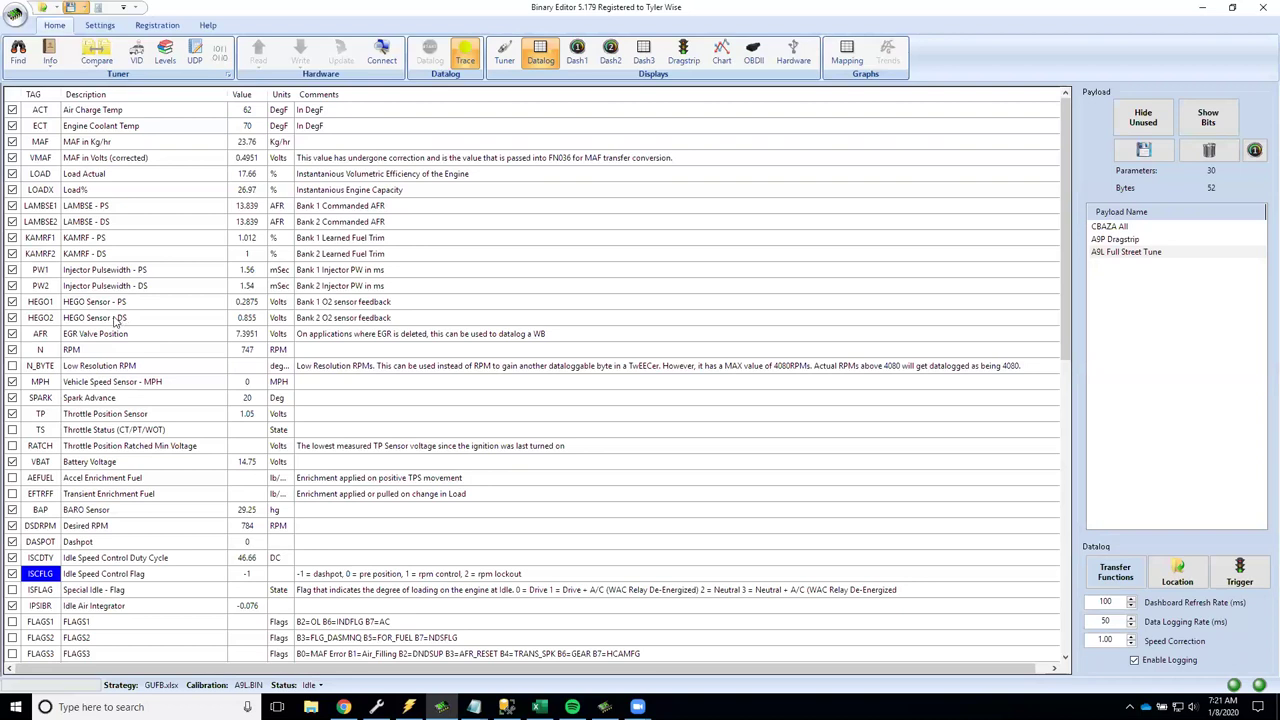
left_click(52, 337)
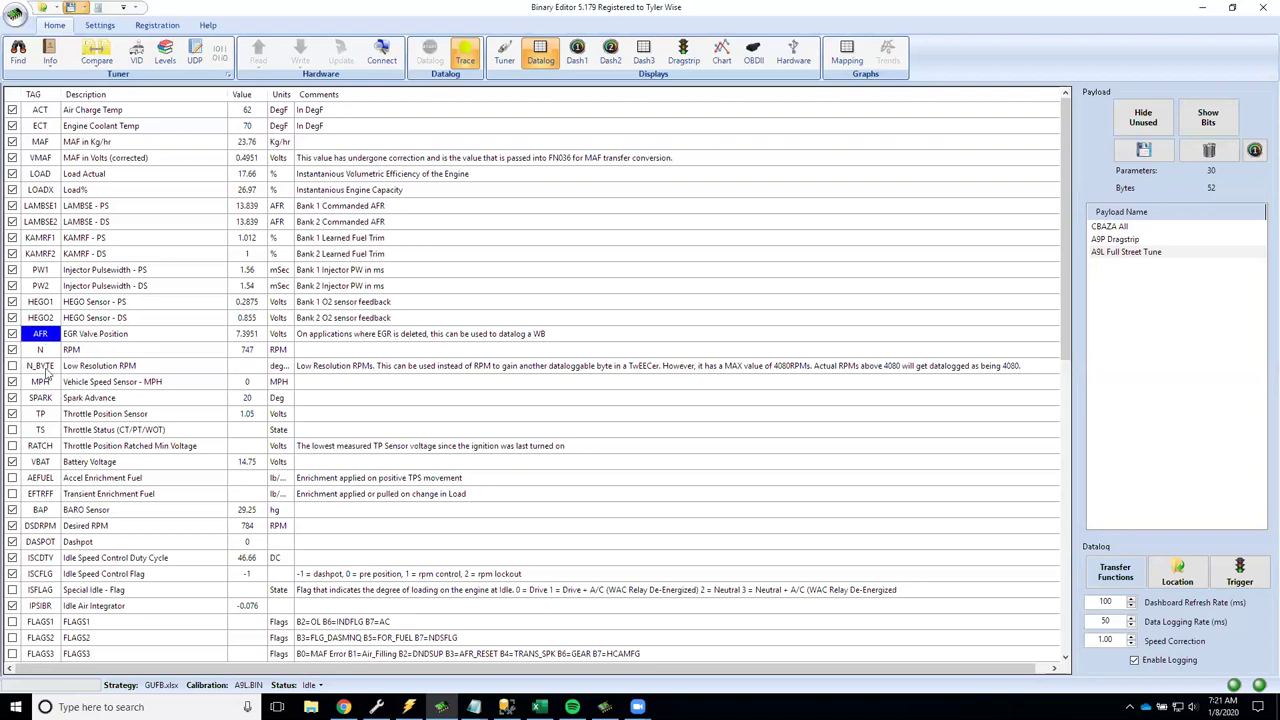
left_click(98, 340)
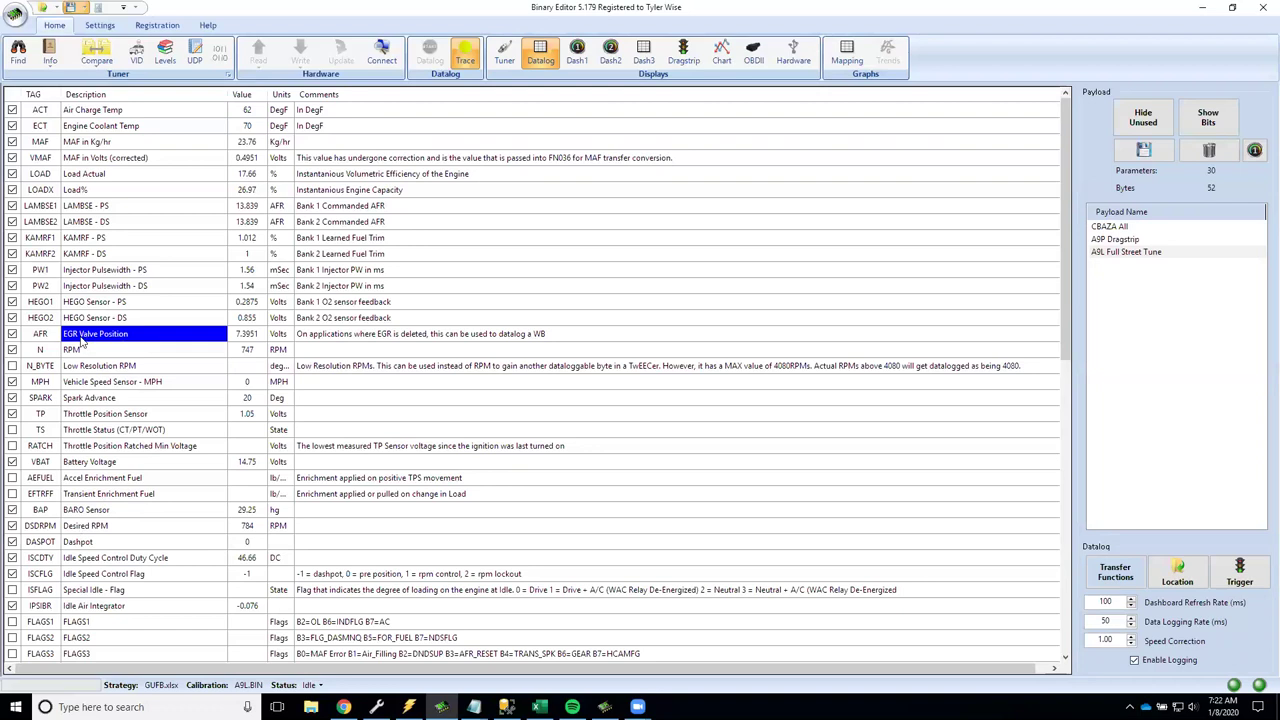
left_click(40, 340)
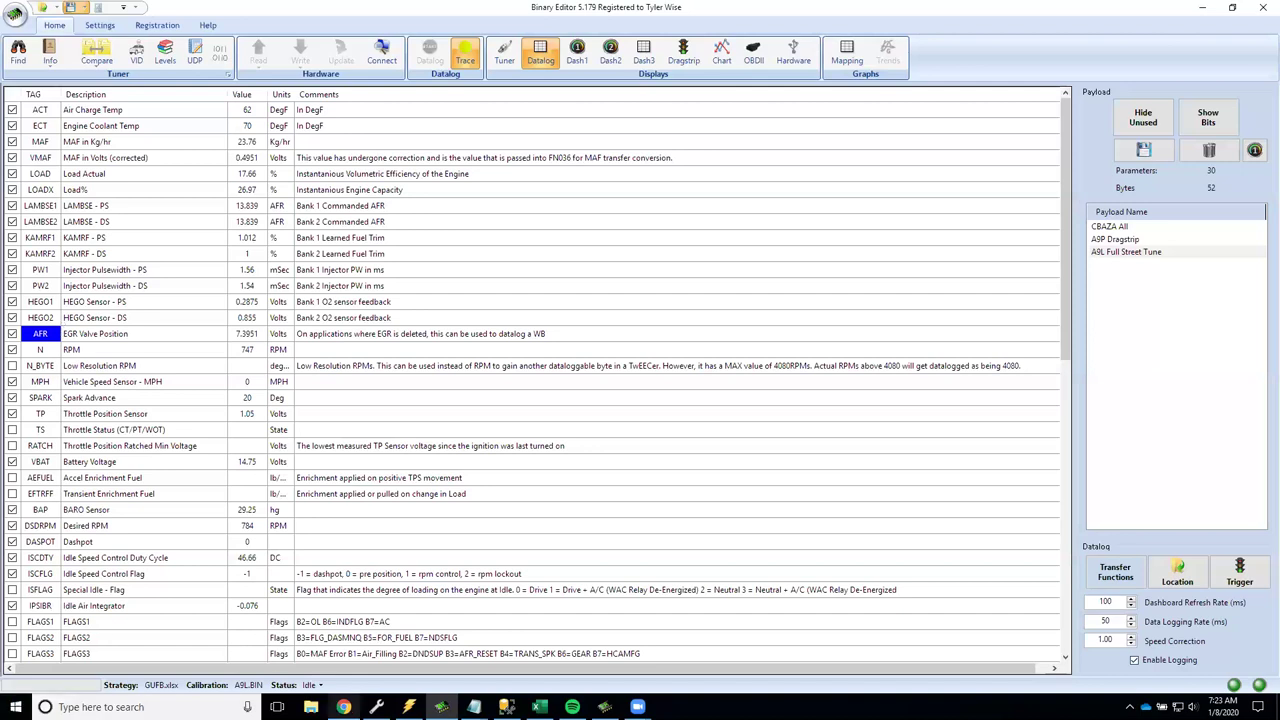
- Switch to the Moates.net SuperLogger page in Chrome and highlight the product title, price and analog input gain details
left_click(343, 707)
left_click(595, 12)
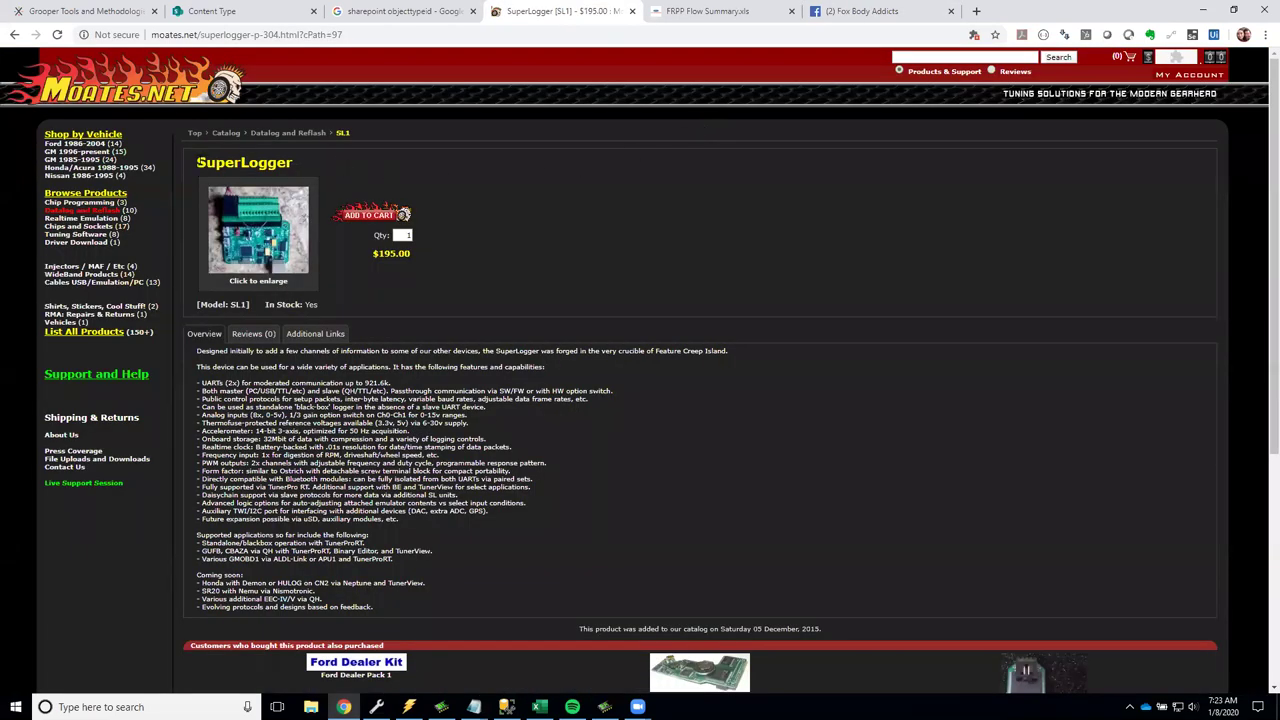
left_click_drag(197, 162, 320, 170)
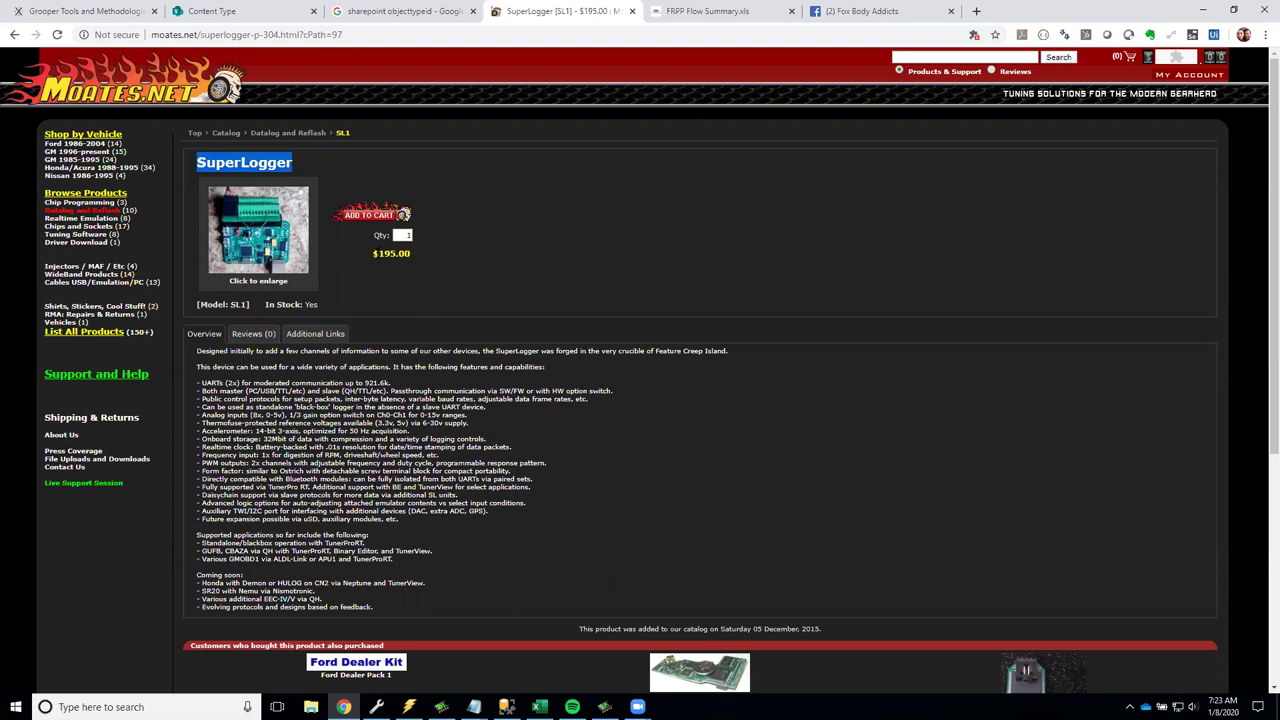
left_click_drag(373, 253, 455, 287)
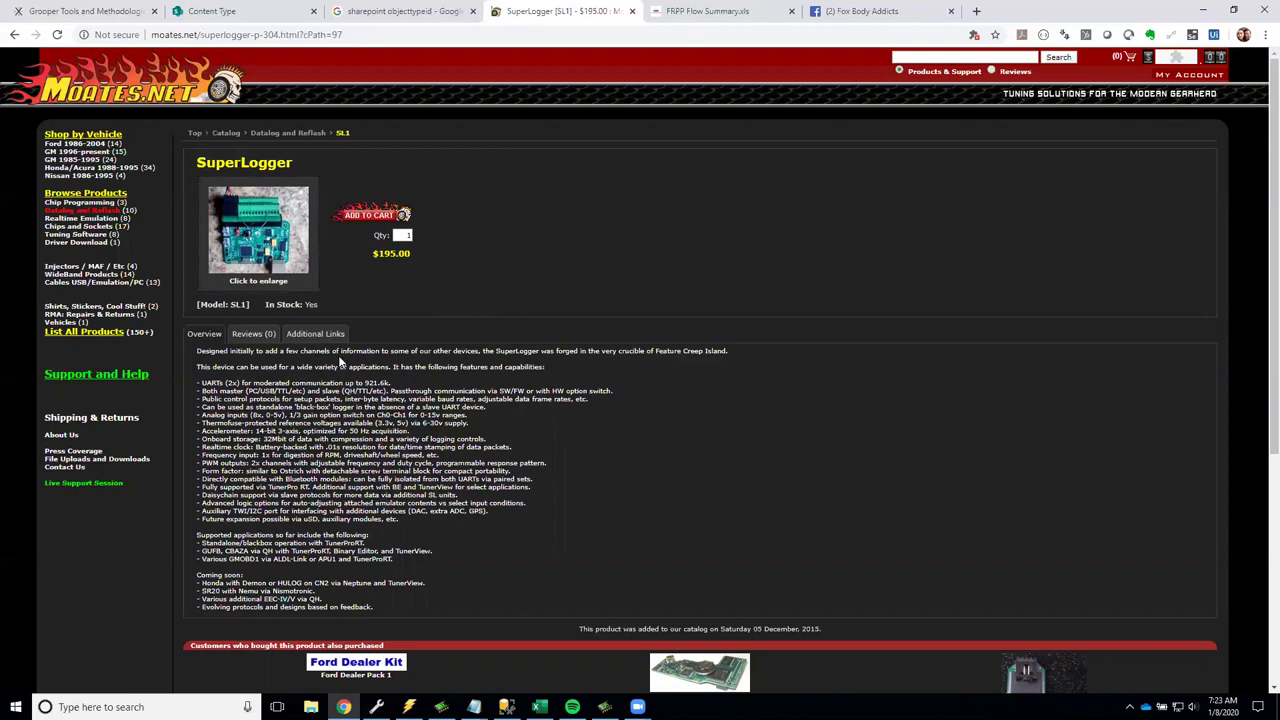
left_click_drag(201, 414, 262, 414)
left_click_drag(289, 414, 404, 414)
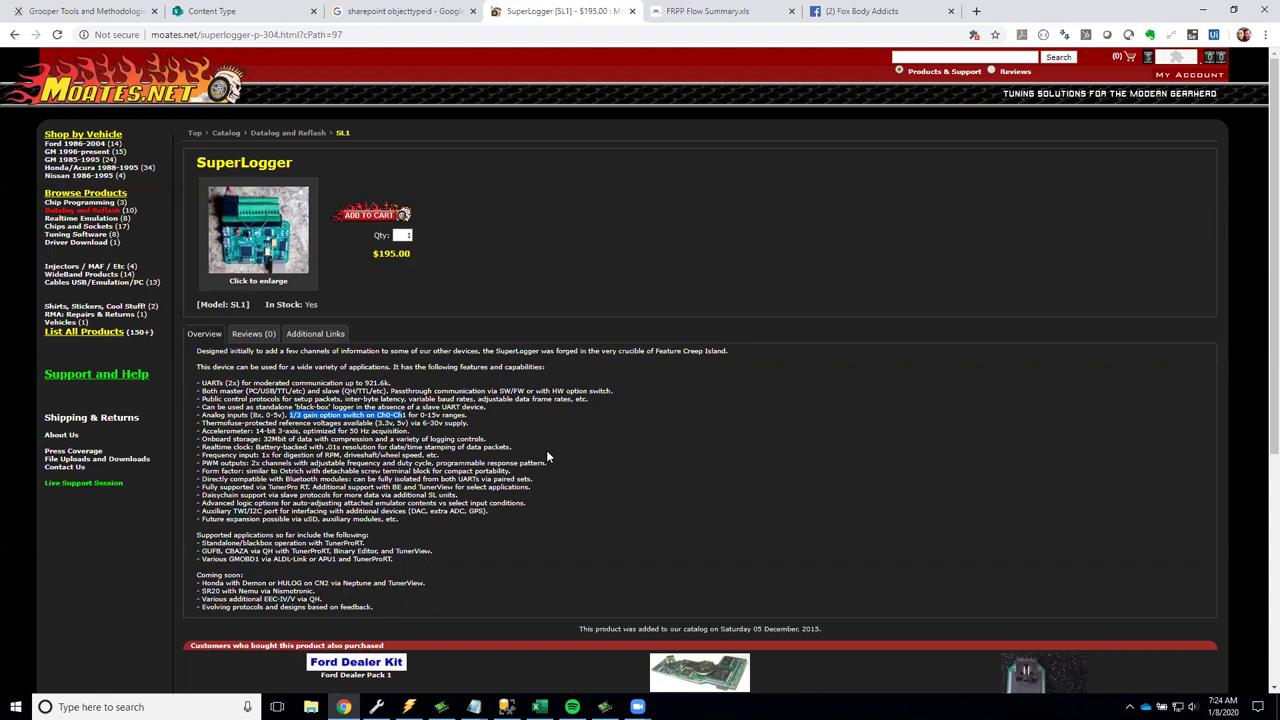
- Return to the Notepad limits list and highlight the SuperLogger entry, followed by "Data Logging Rate"
key("alt+Tab")
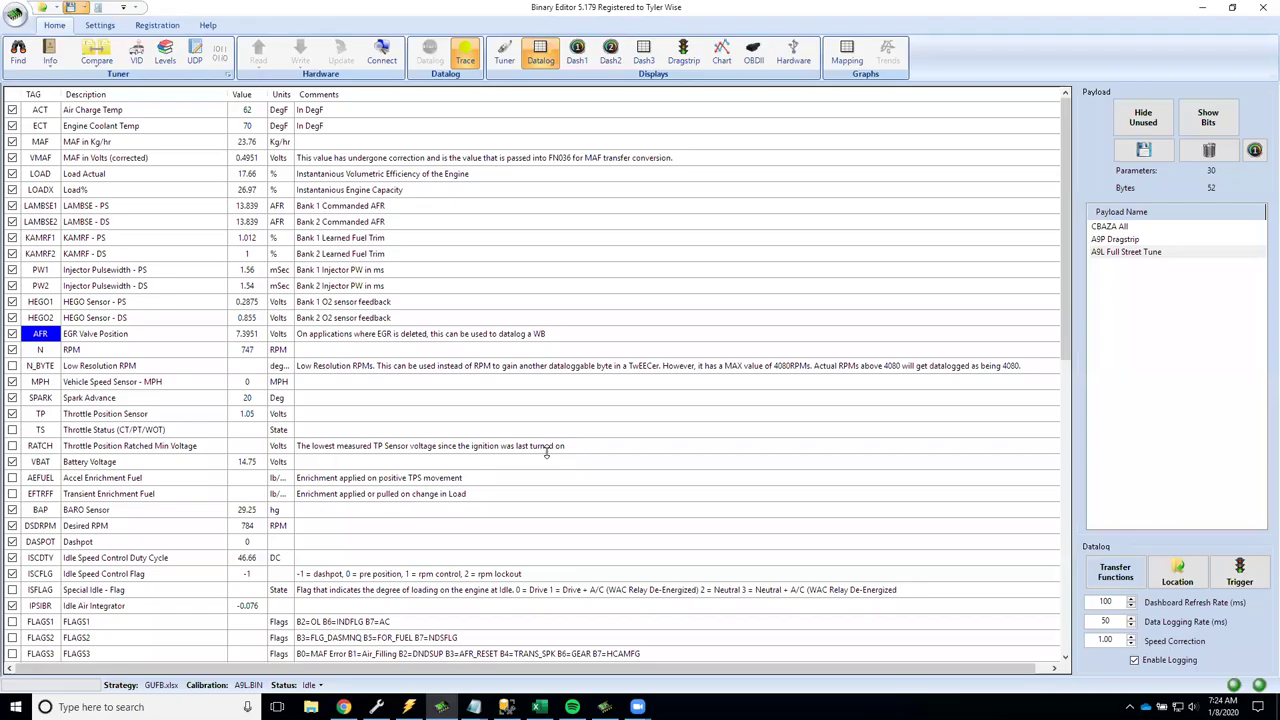
key("alt+Tab")
key("Tab")
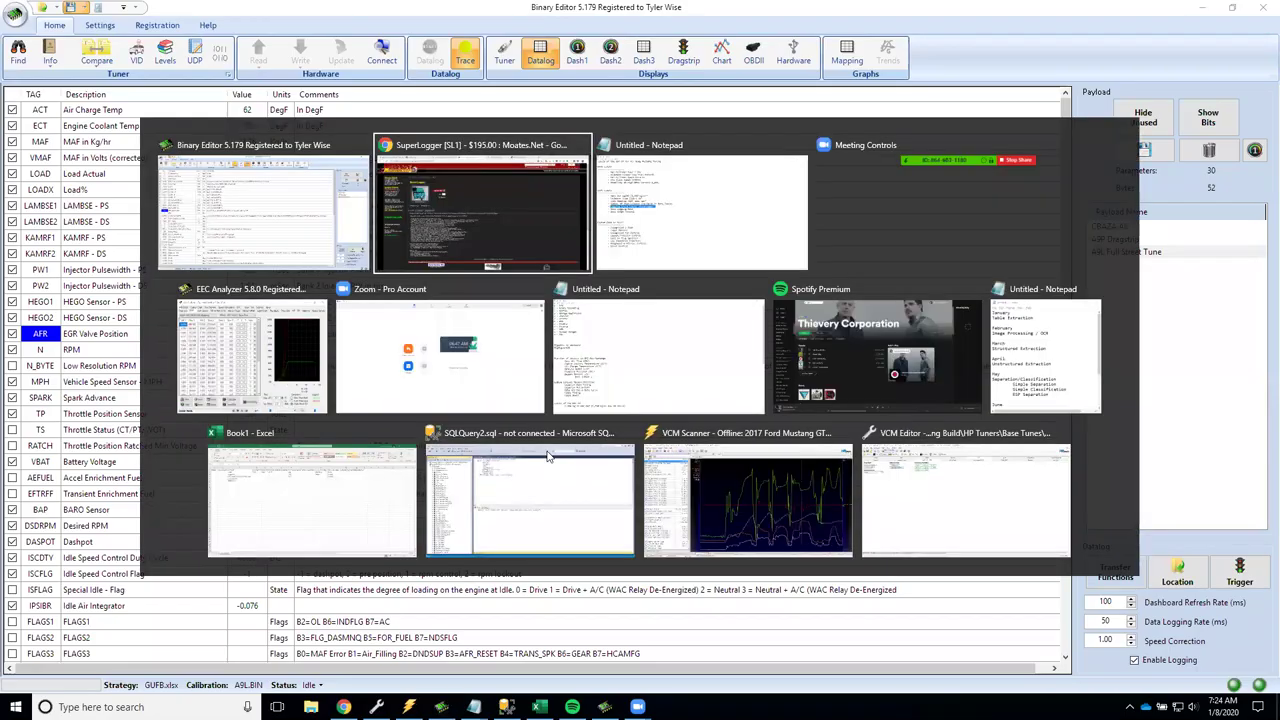
left_click(224, 300)
left_click_drag(154, 309, 383, 302)
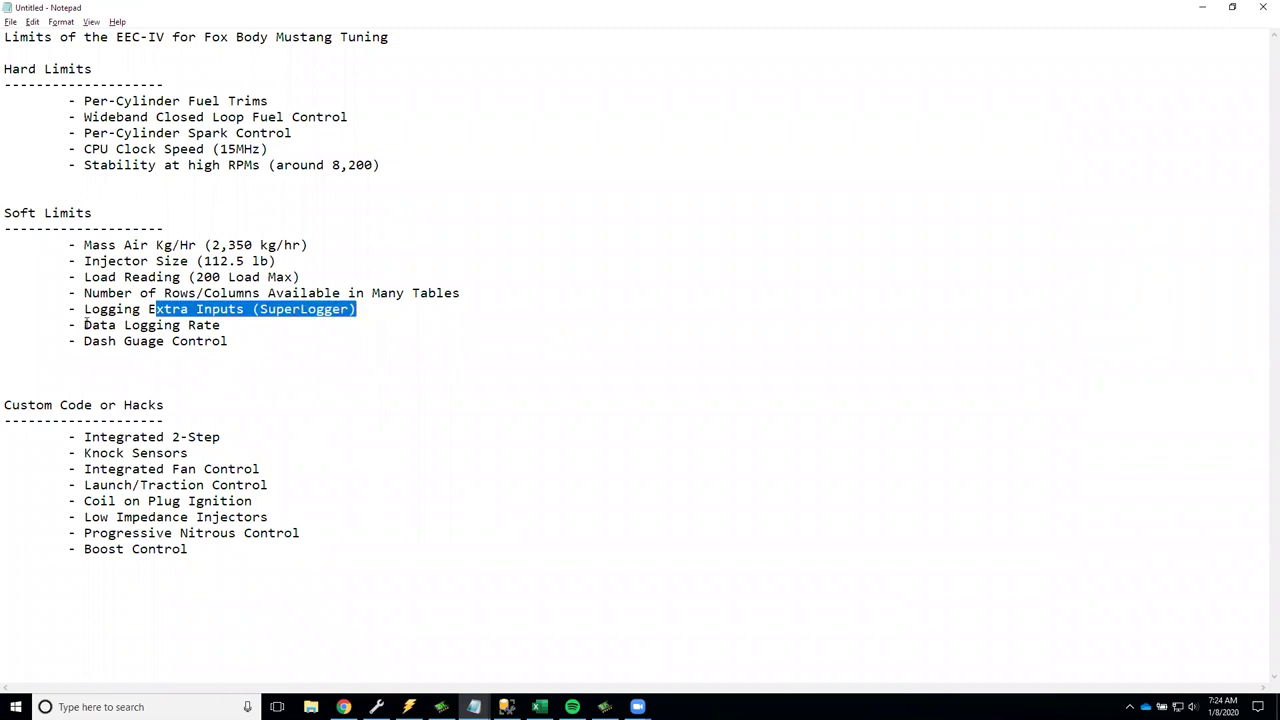
left_click_drag(84, 325, 220, 325)
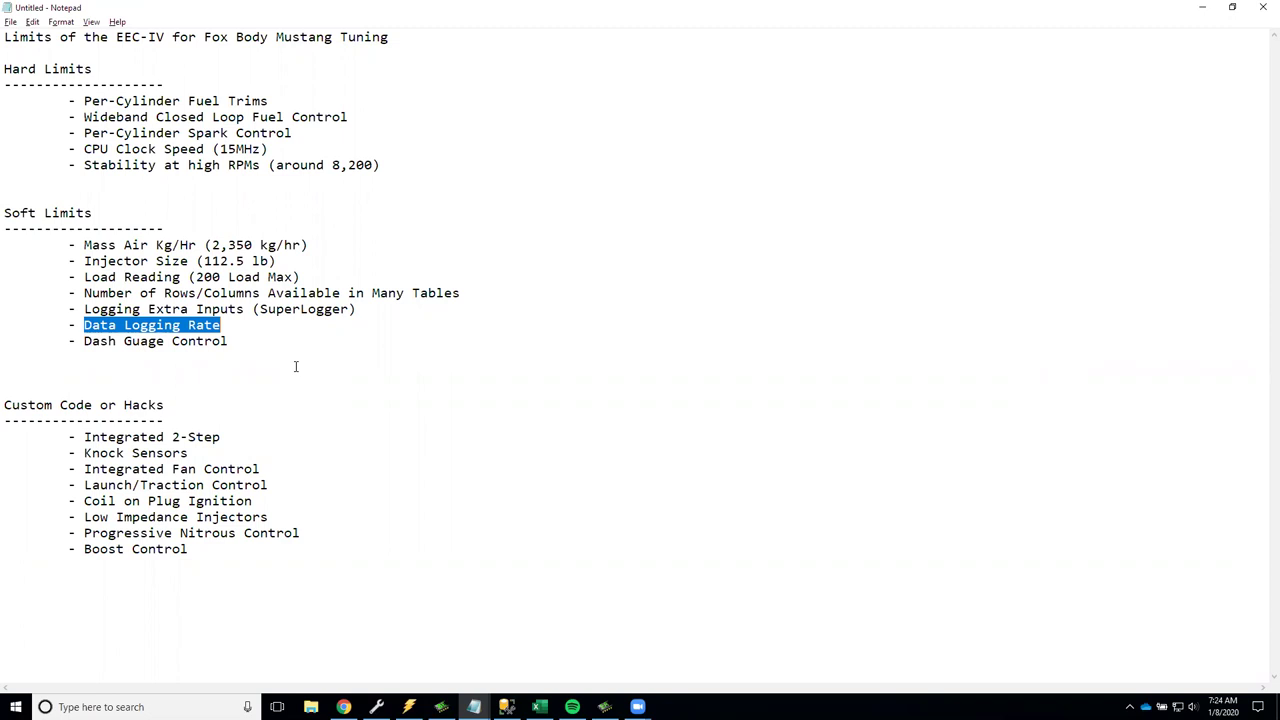
- Check the Datalog display in Binary Editor, and highlight "Dash Guage Control" in the Notepad list
key("alt+Tab")
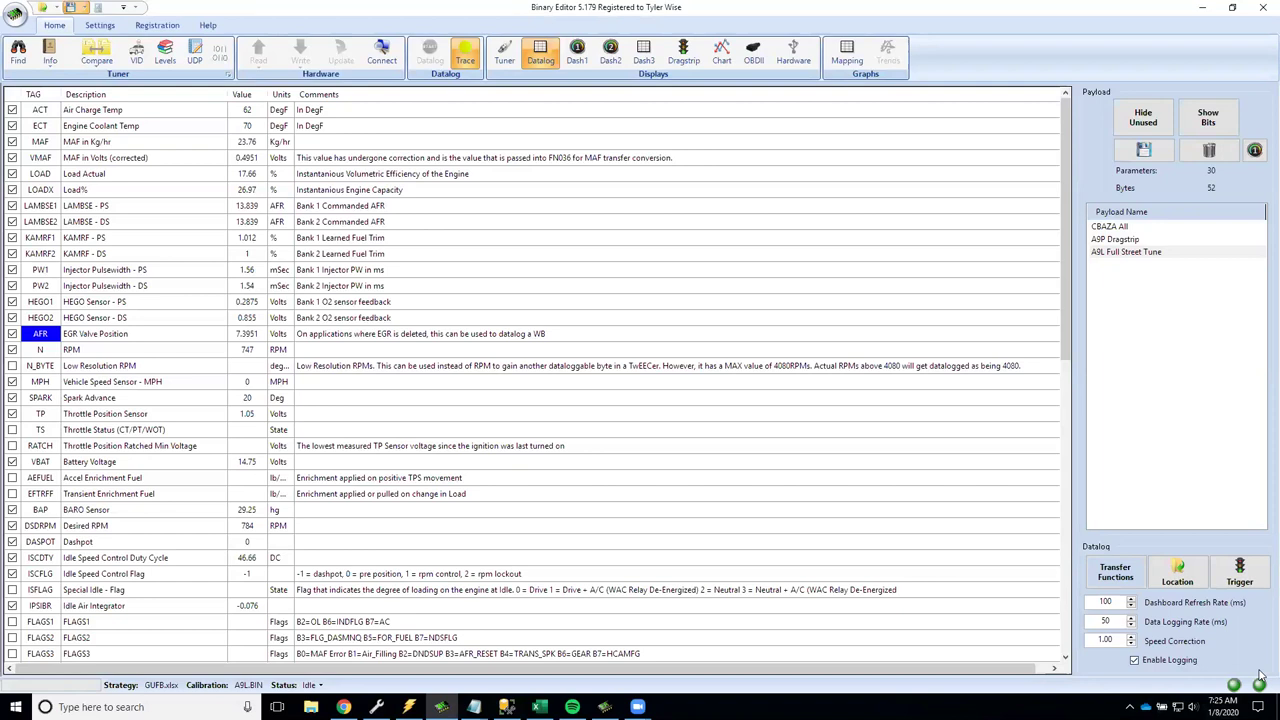
key("alt+Tab")
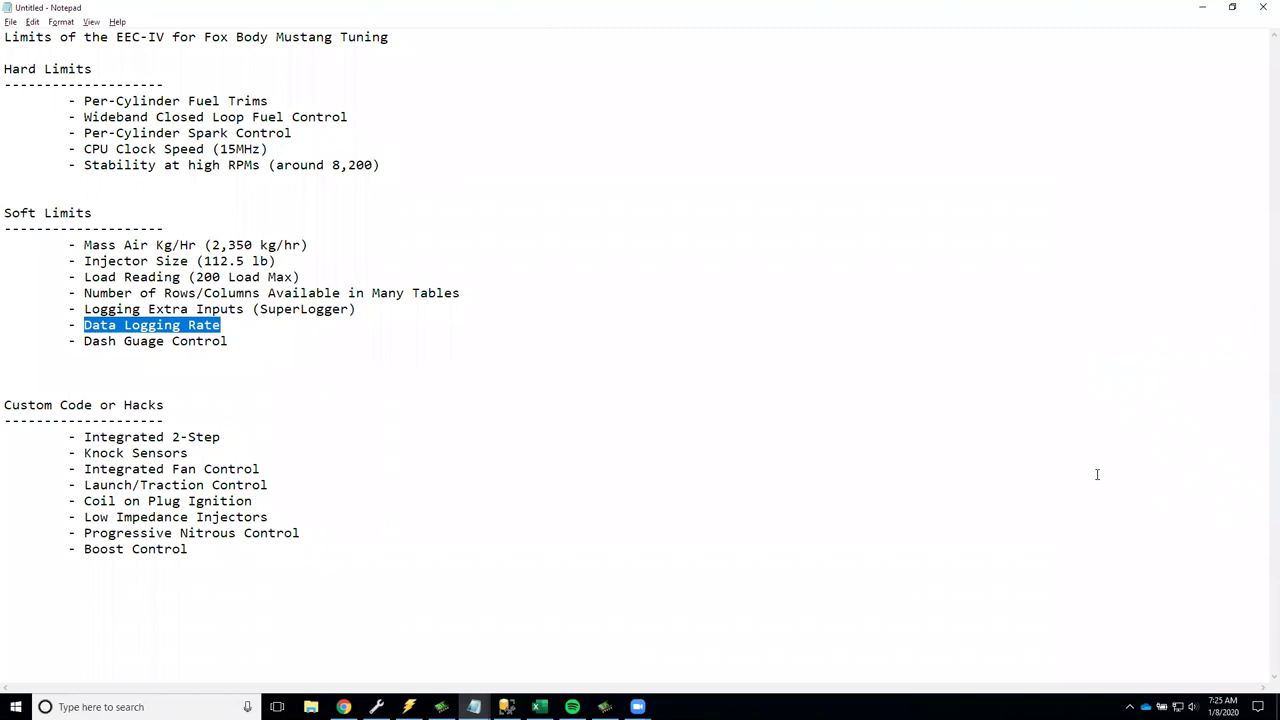
left_click_drag(81, 341, 266, 345)
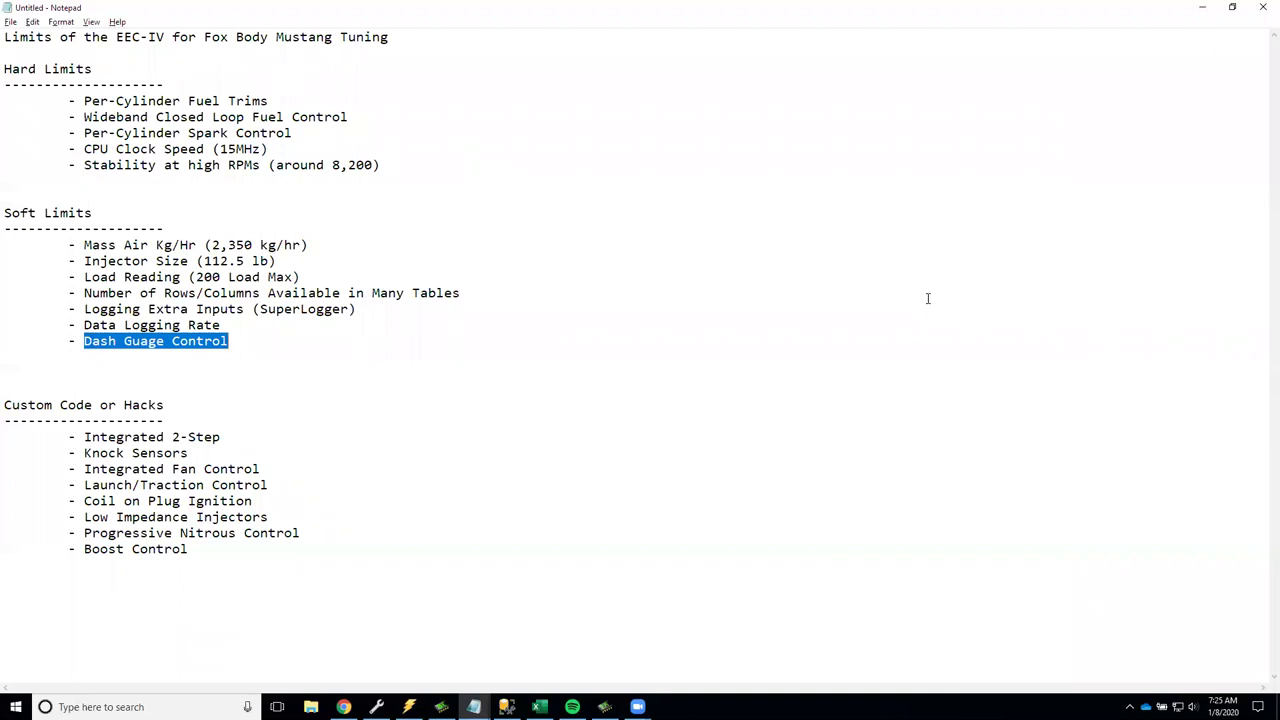
- Switch to Binary Editor and compare the Dash1 and Dash2 gauge displays, ending on Dash1
key("alt+Tab")
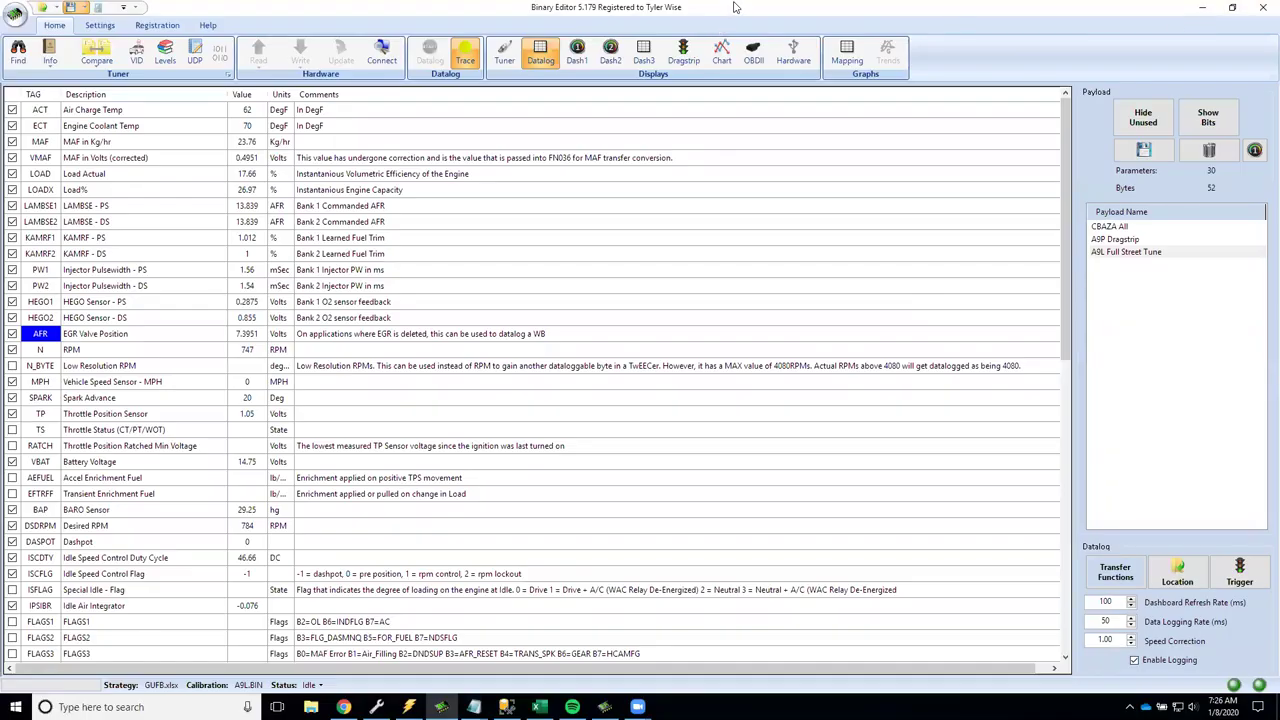
left_click(577, 52)
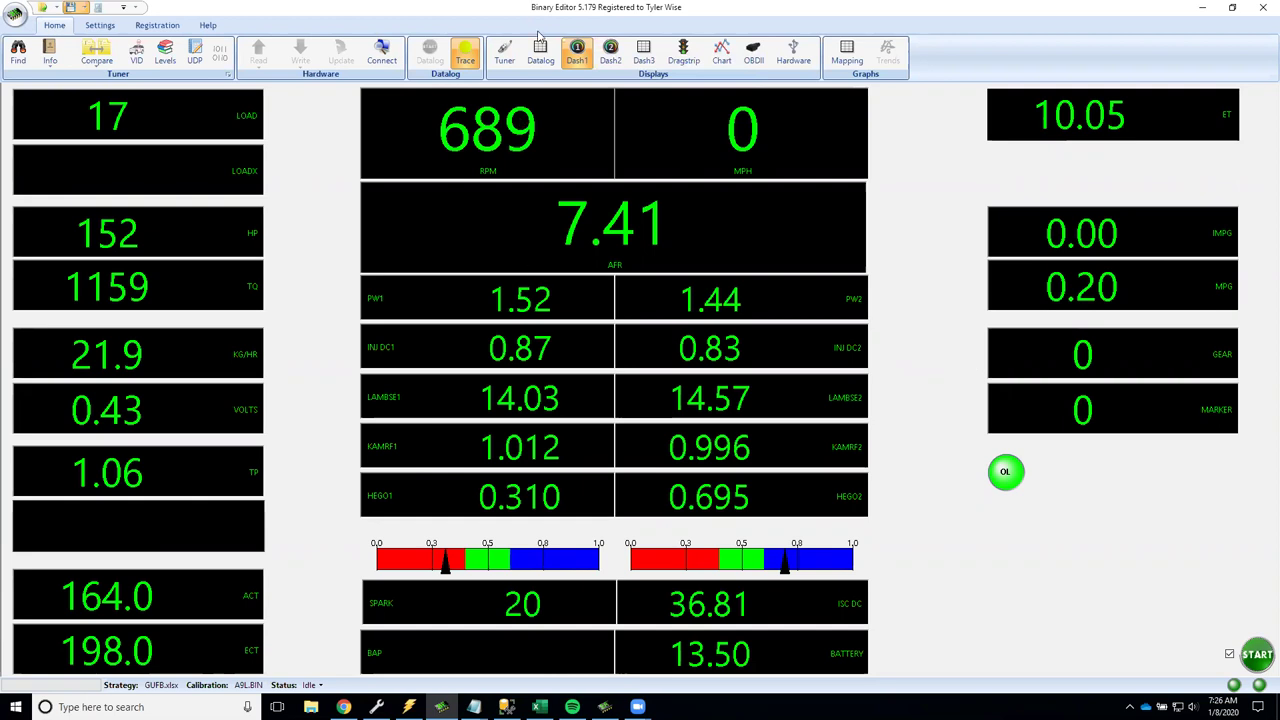
left_click(607, 55)
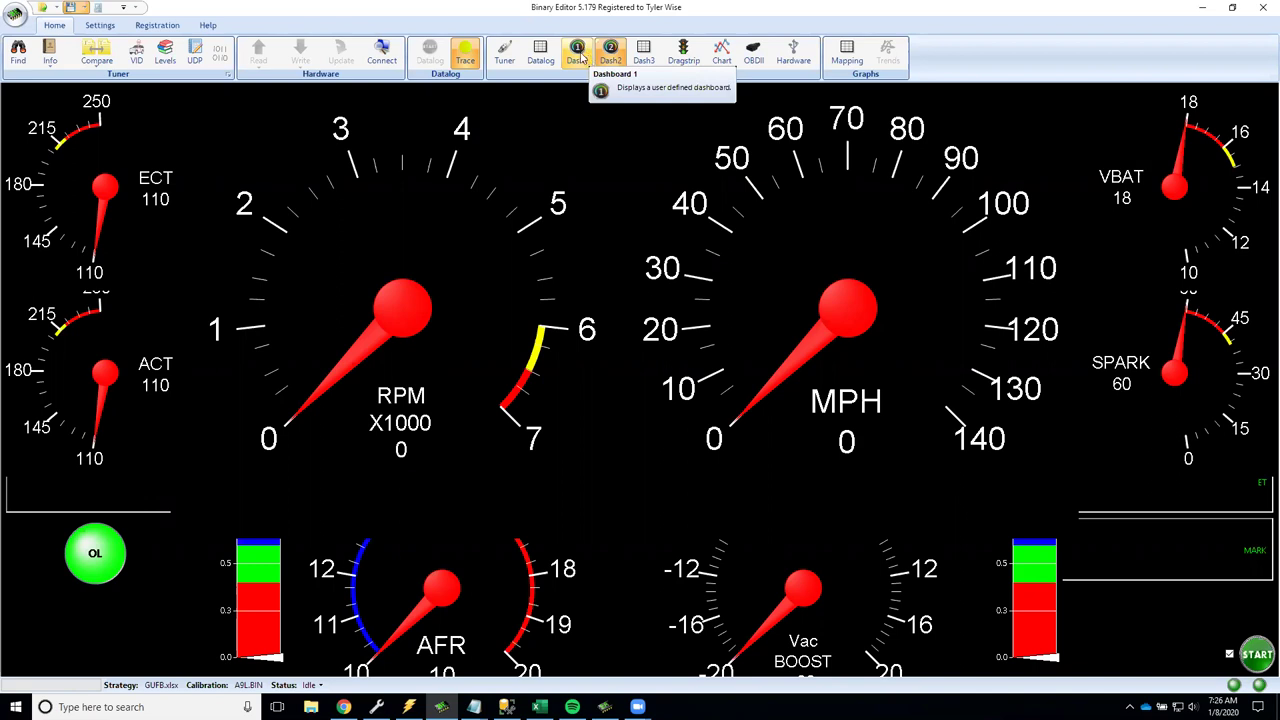
left_click(579, 56)
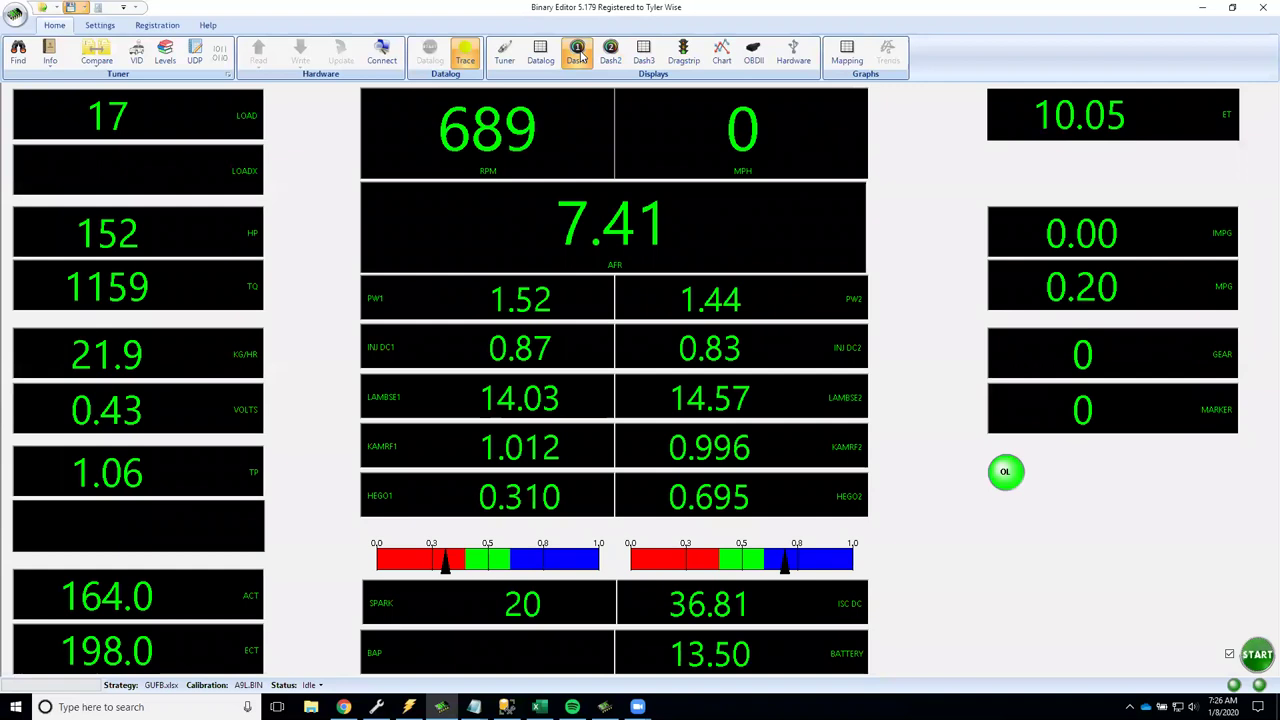